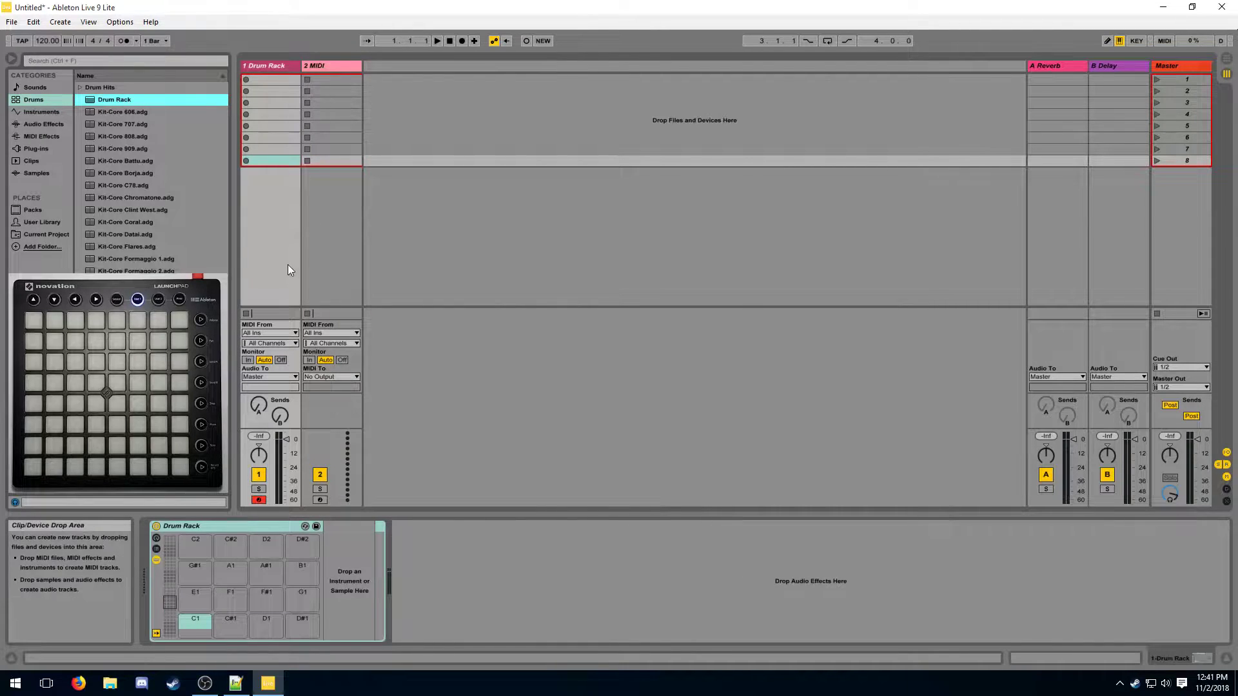
# Step: Add a MIDI Effect Rack to track 2, route it to Launchpad MK2 Ch. 6, arm track 1
pyautogui.click(65, 137)
pyautogui.moveTo(114, 111); pyautogui.dragTo(331, 124)
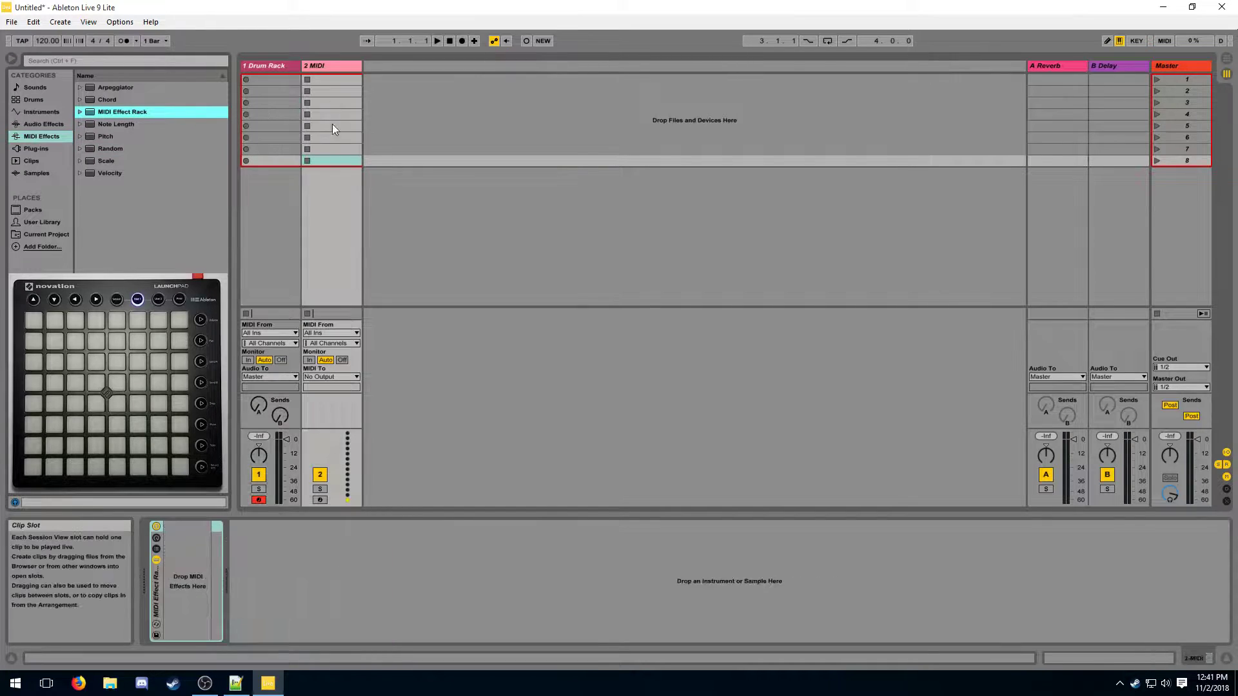
pyautogui.click(320, 376)
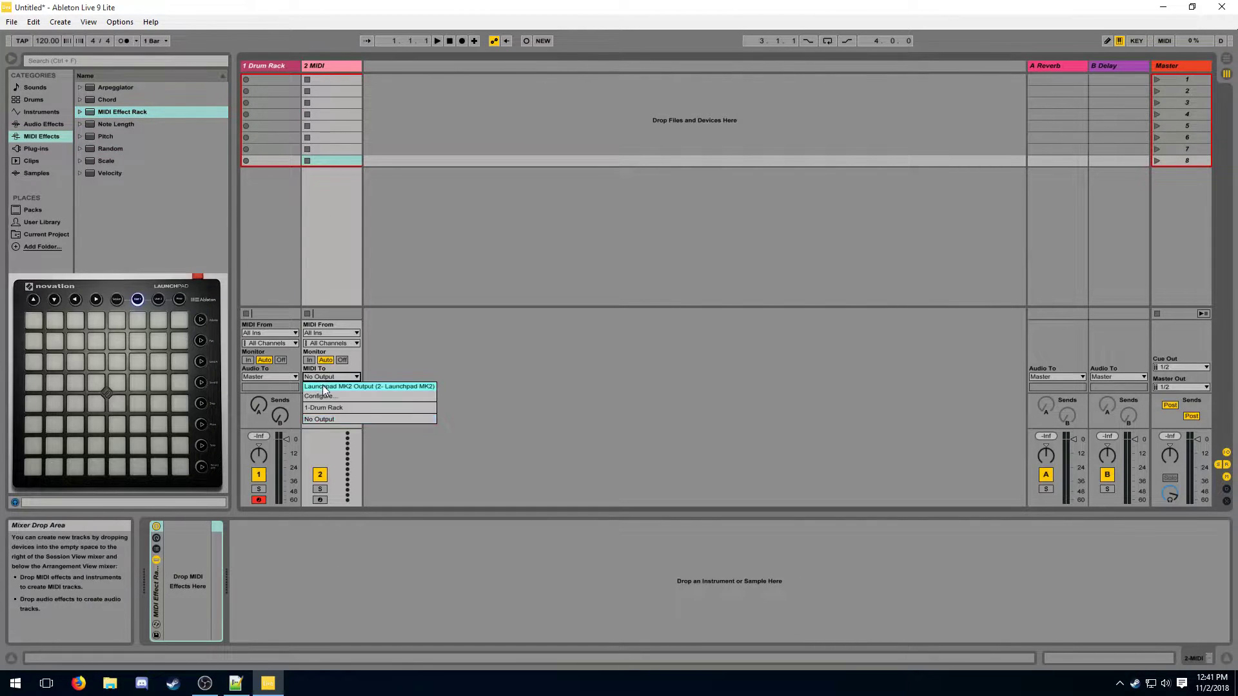
pyautogui.click(322, 387)
pyautogui.click(324, 388)
pyautogui.click(330, 445)
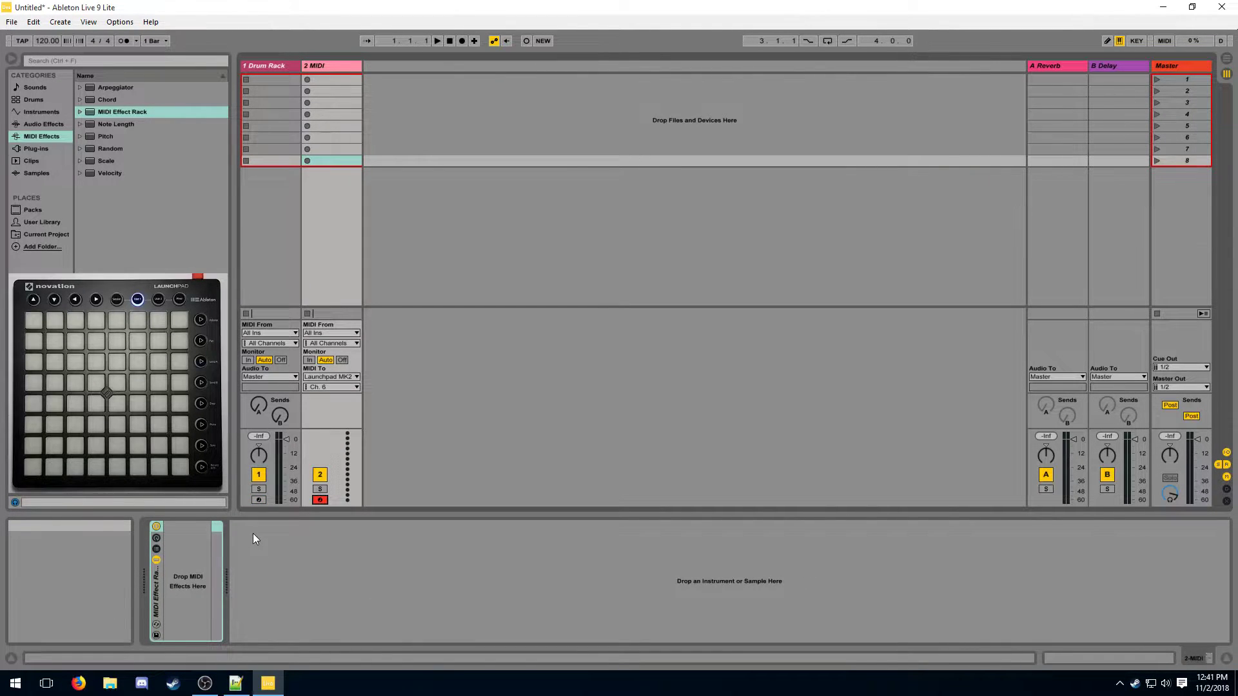
pyautogui.click(259, 501)
# Step: Set track 2 to Monitor In, disarm it, take MIDI from 1-Drum Rack, re-arm track 1
pyautogui.click(280, 66)
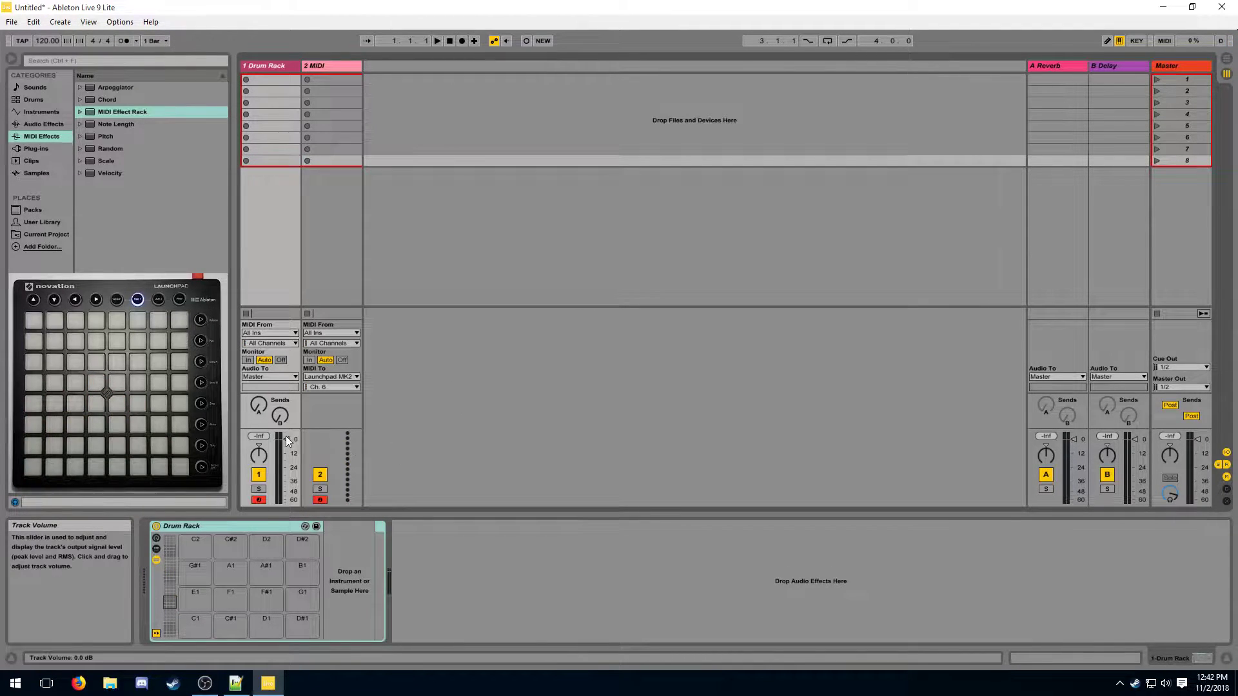
pyautogui.click(310, 361)
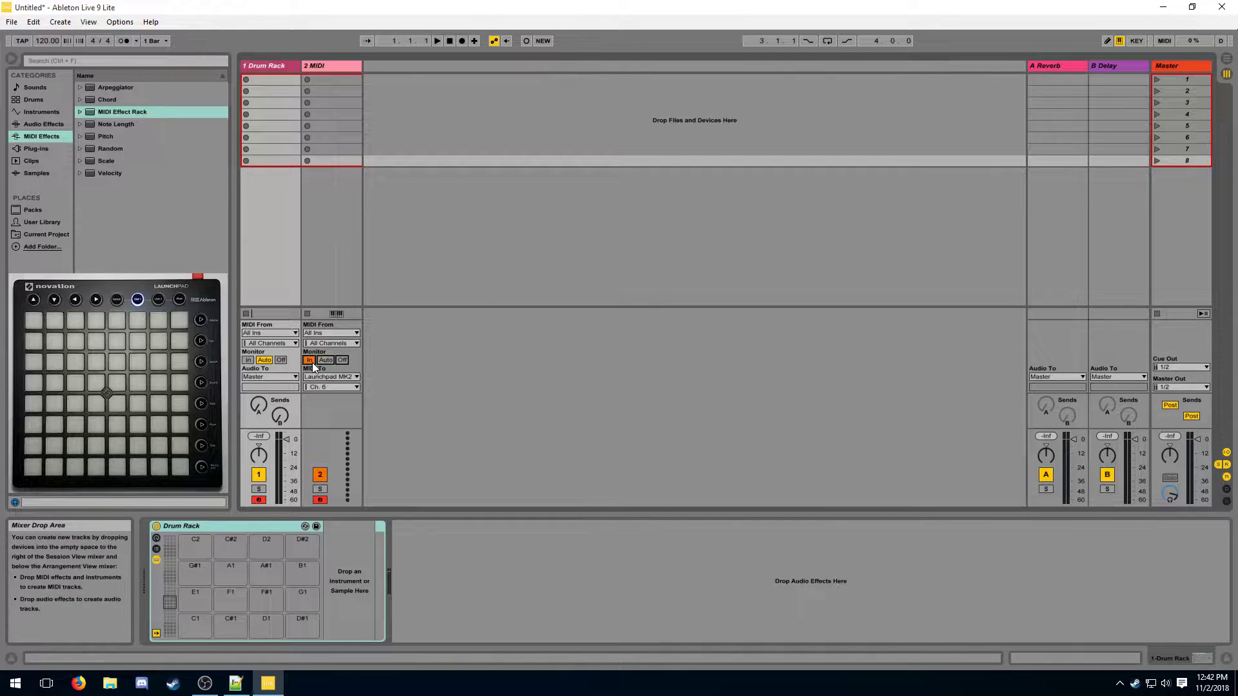
pyautogui.click(320, 501)
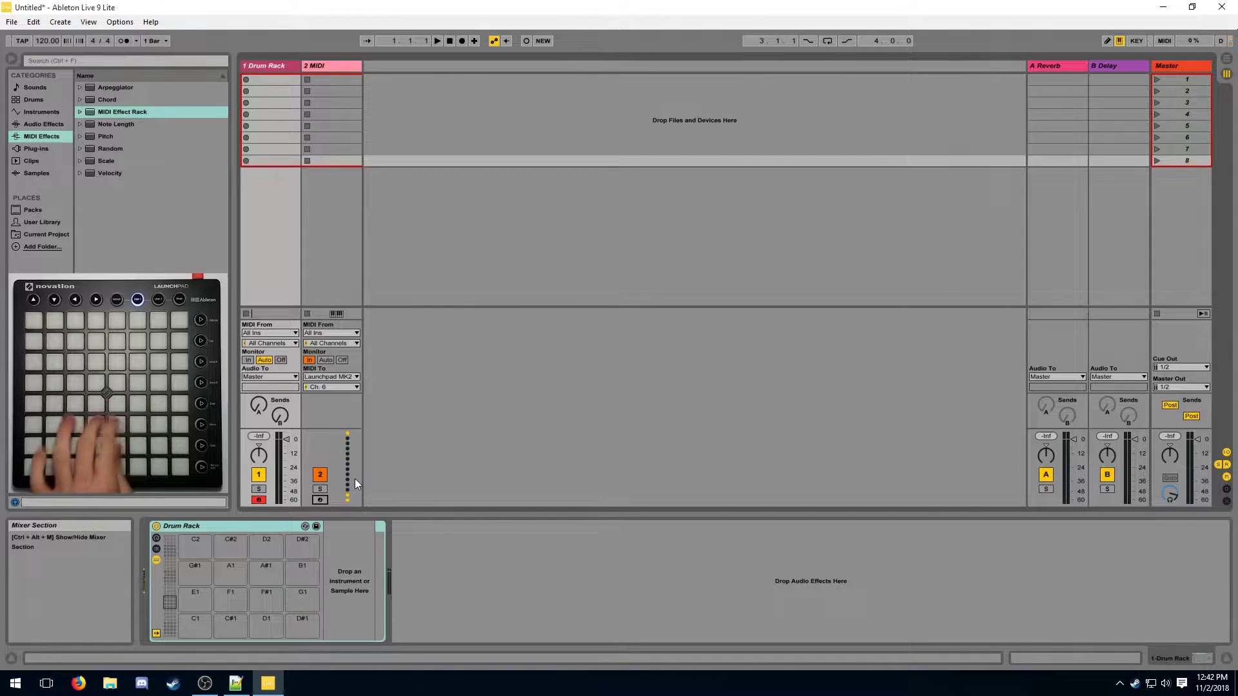
pyautogui.click(354, 334)
pyautogui.click(338, 383)
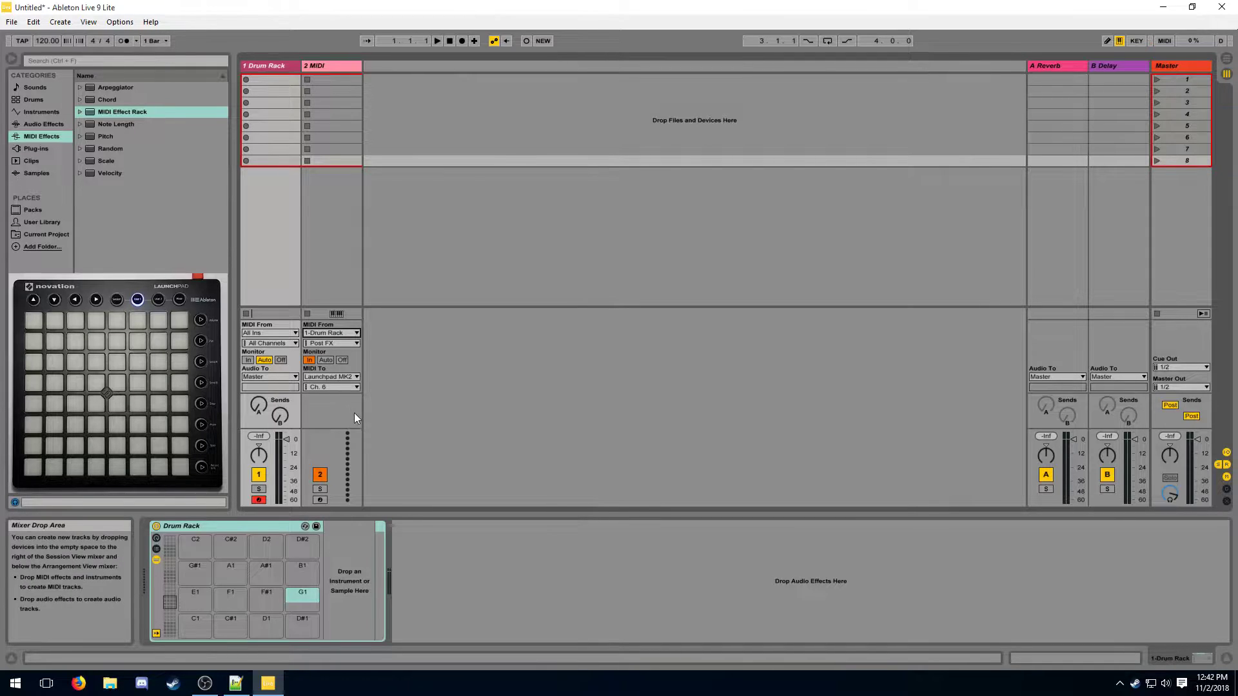
pyautogui.click(258, 500)
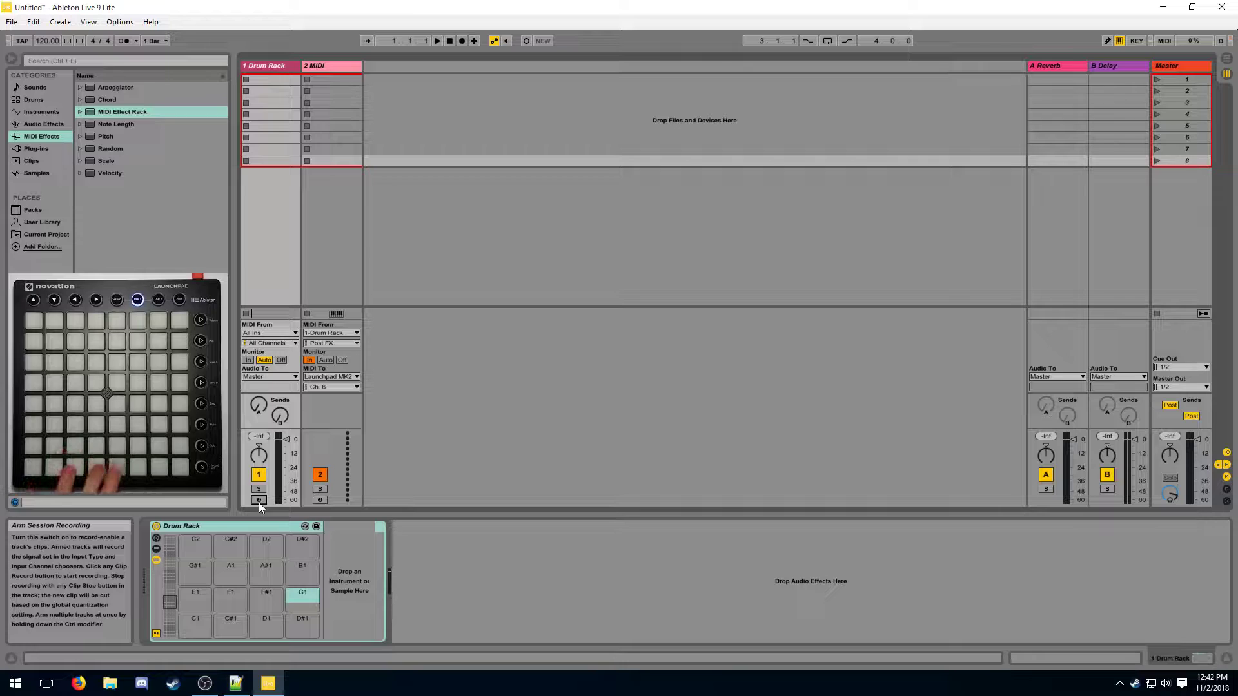
pyautogui.click(258, 500)
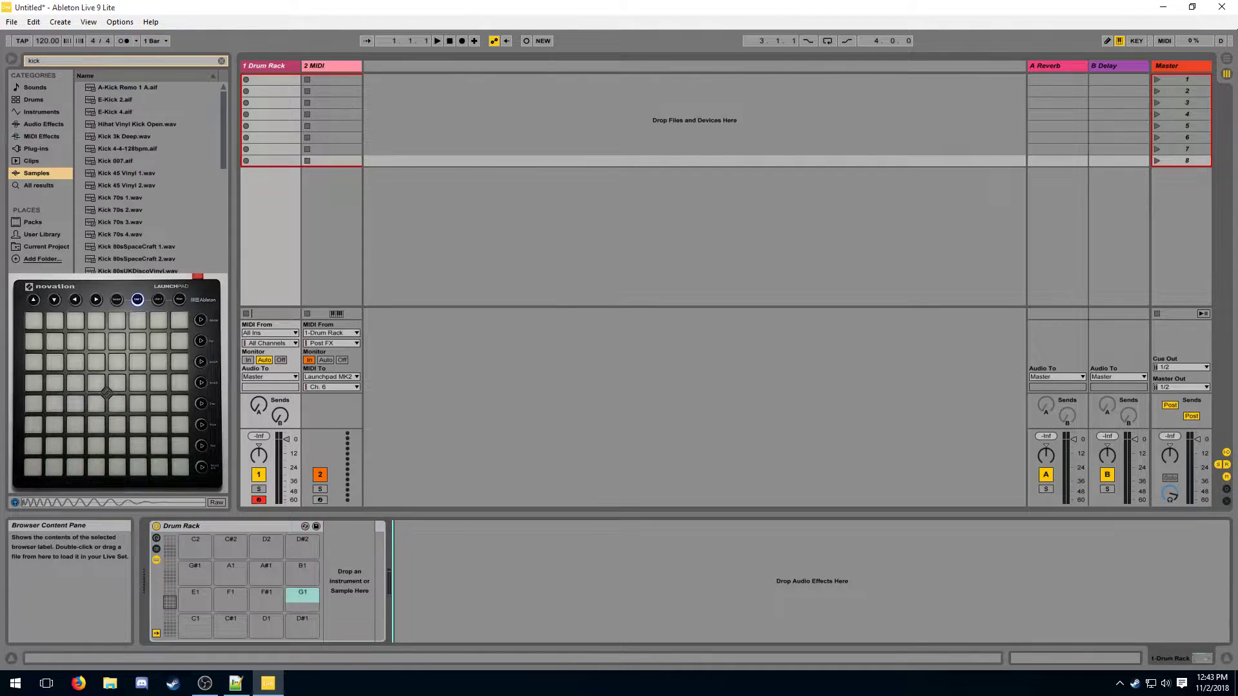
# Step: Load Kick 90s 1 onto pad C1 and add a Velocity effect, key zone C1, Fixed at 21
pyautogui.moveTo(174, 626); pyautogui.dragTo(195, 628)
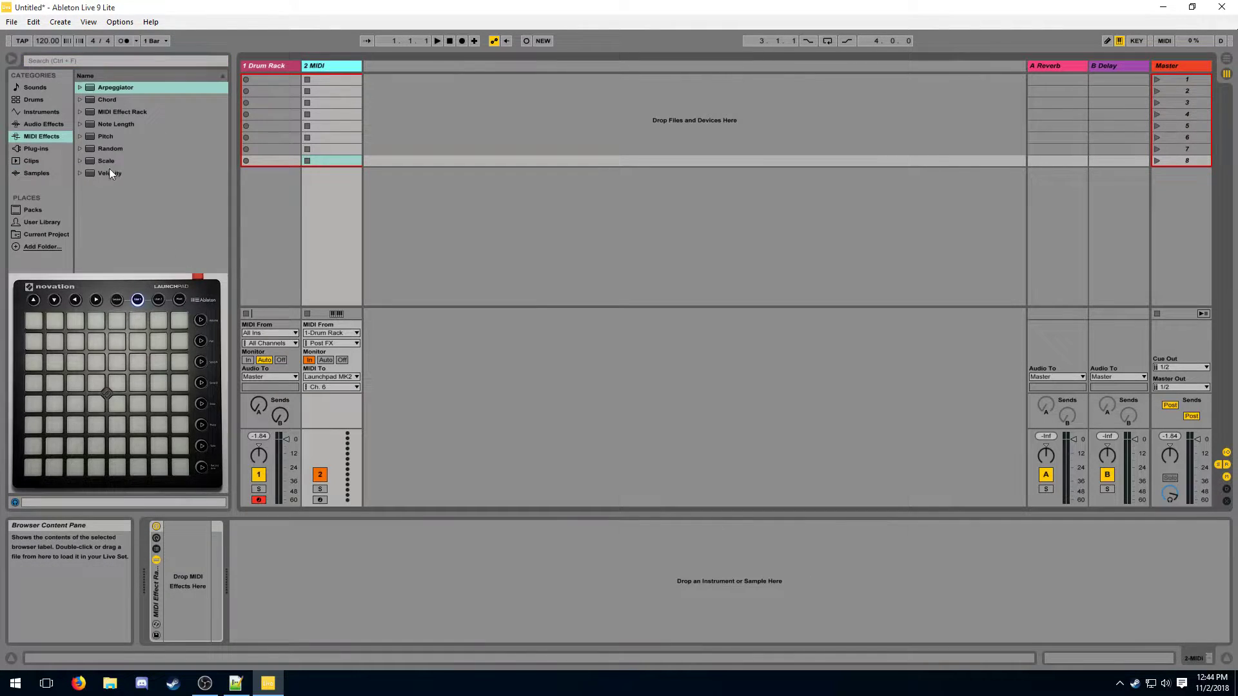
pyautogui.moveTo(110, 172); pyautogui.dragTo(156, 547)
pyautogui.click(385, 559)
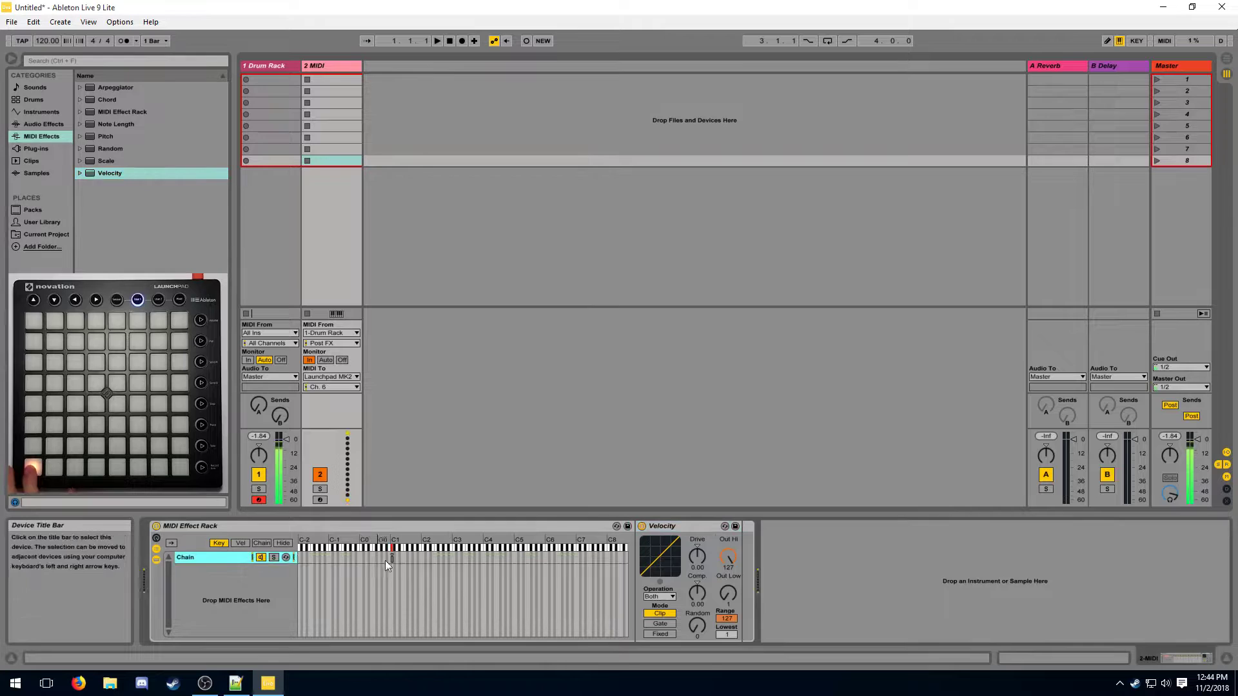
pyautogui.click(659, 633)
pyautogui.moveTo(730, 553); pyautogui.dragTo(730, 606)
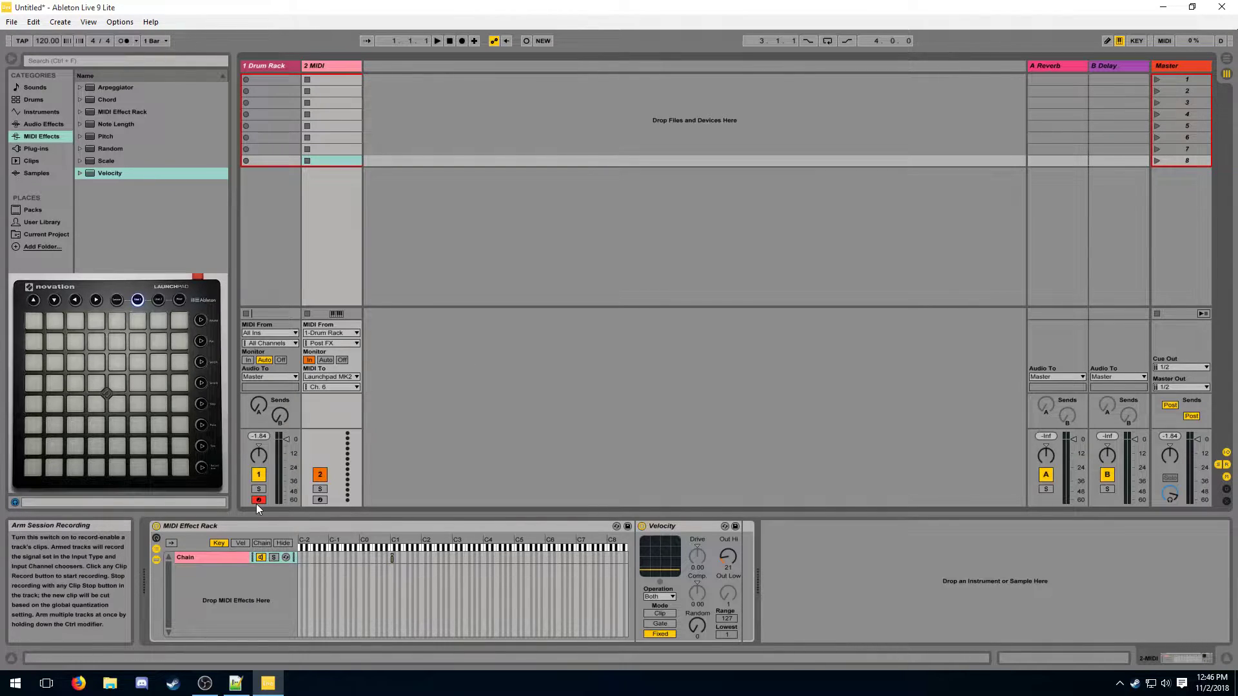
pyautogui.click(267, 66)
# Step: Duplicate tracks 1 and 2 with Ctrl+D and set the copy's fixed velocity to 45
pyautogui.keyDown('shift'); pyautogui.click(339, 71); pyautogui.keyUp('shift')
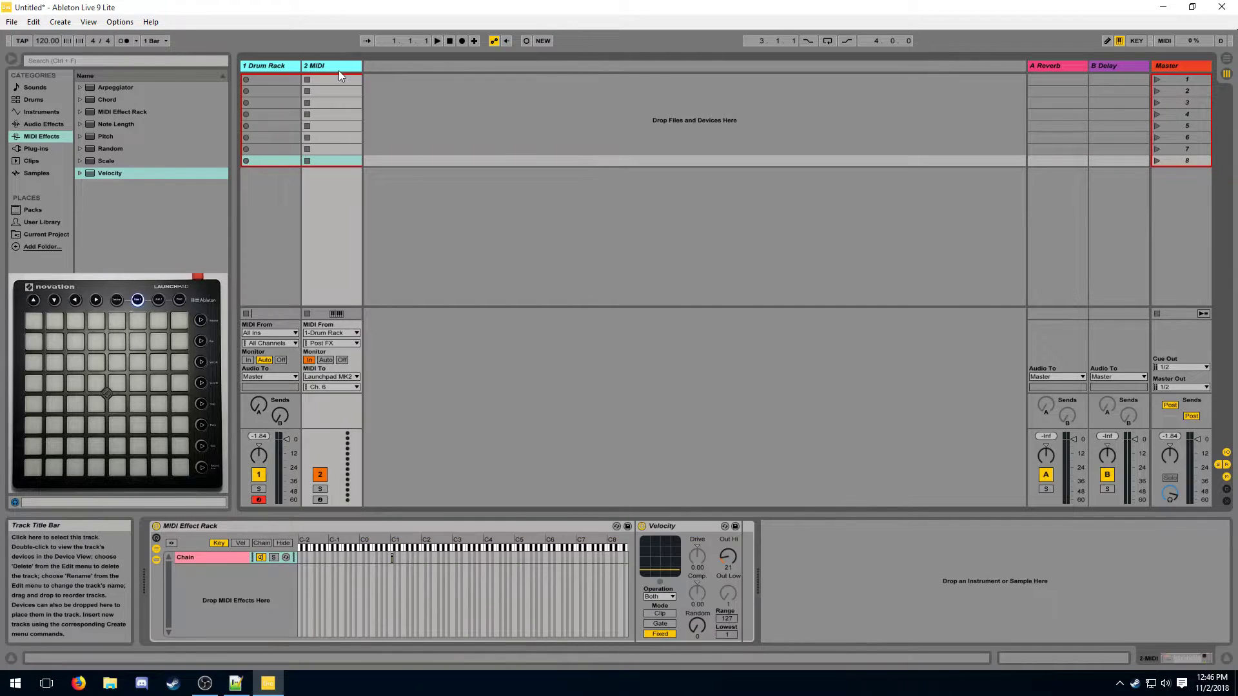
pyautogui.hotkey('ctrl', 'd')
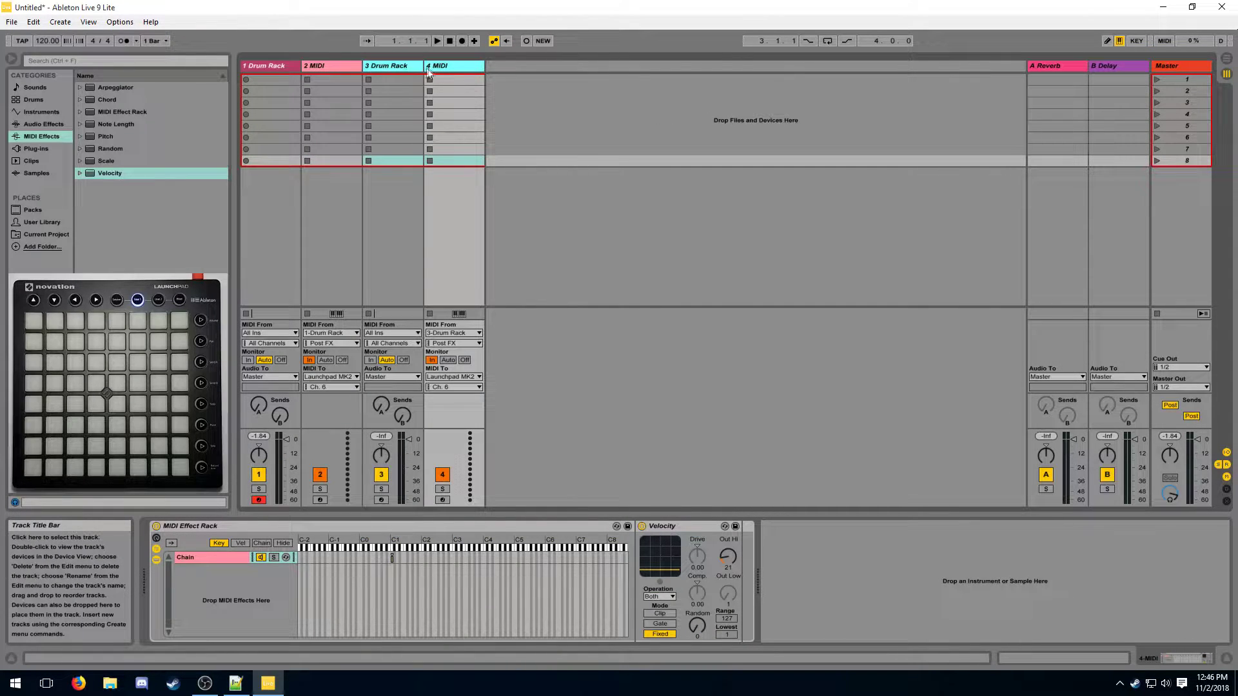
pyautogui.keyDown('ctrl'); pyautogui.click(433, 67); pyautogui.keyUp('ctrl')
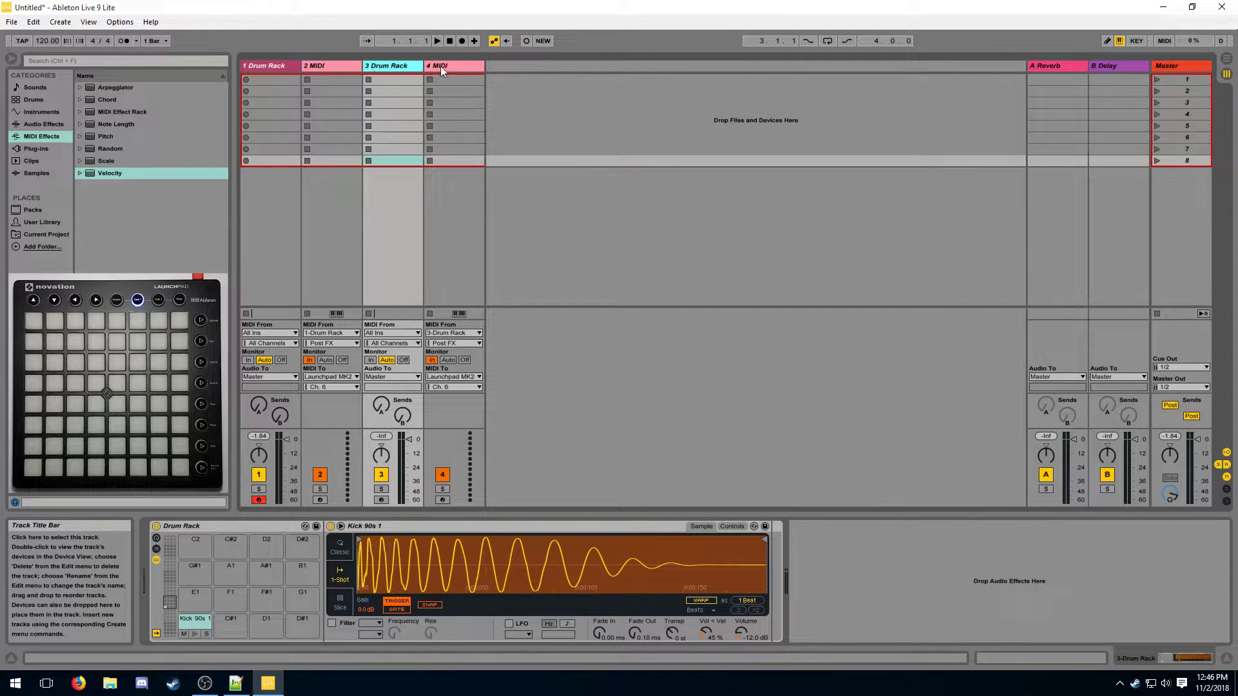
pyautogui.click(440, 66)
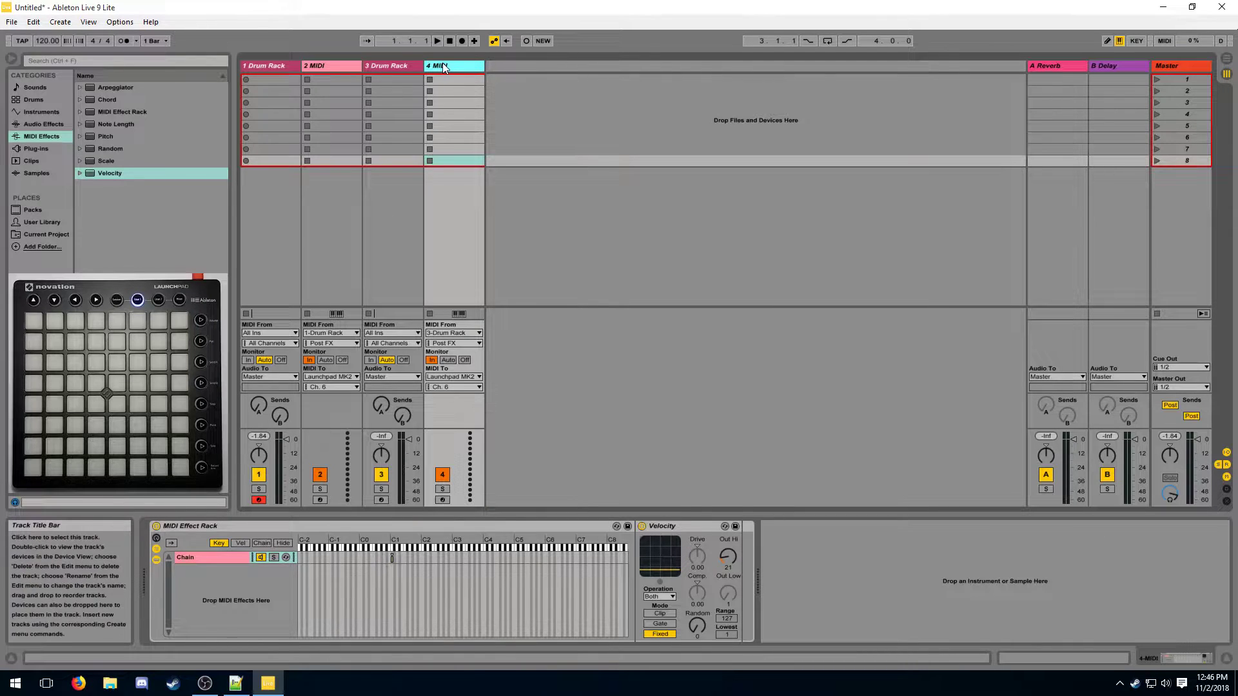
pyautogui.click(725, 556)
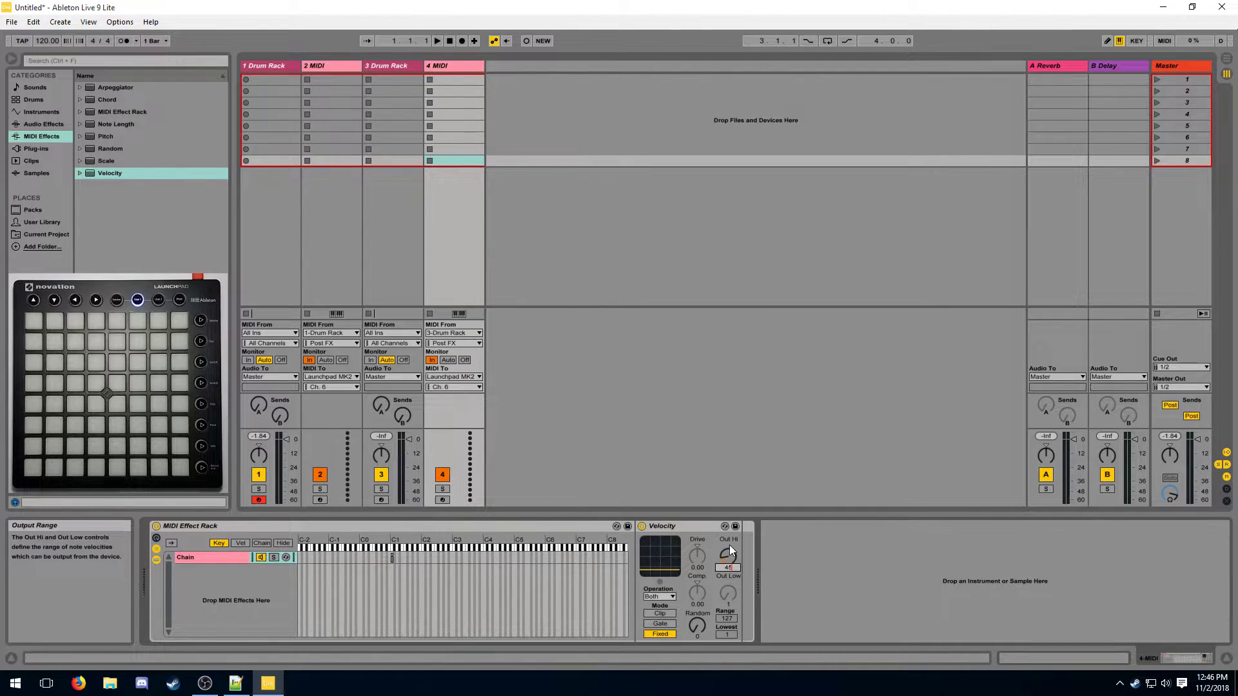
pyautogui.click(400, 67)
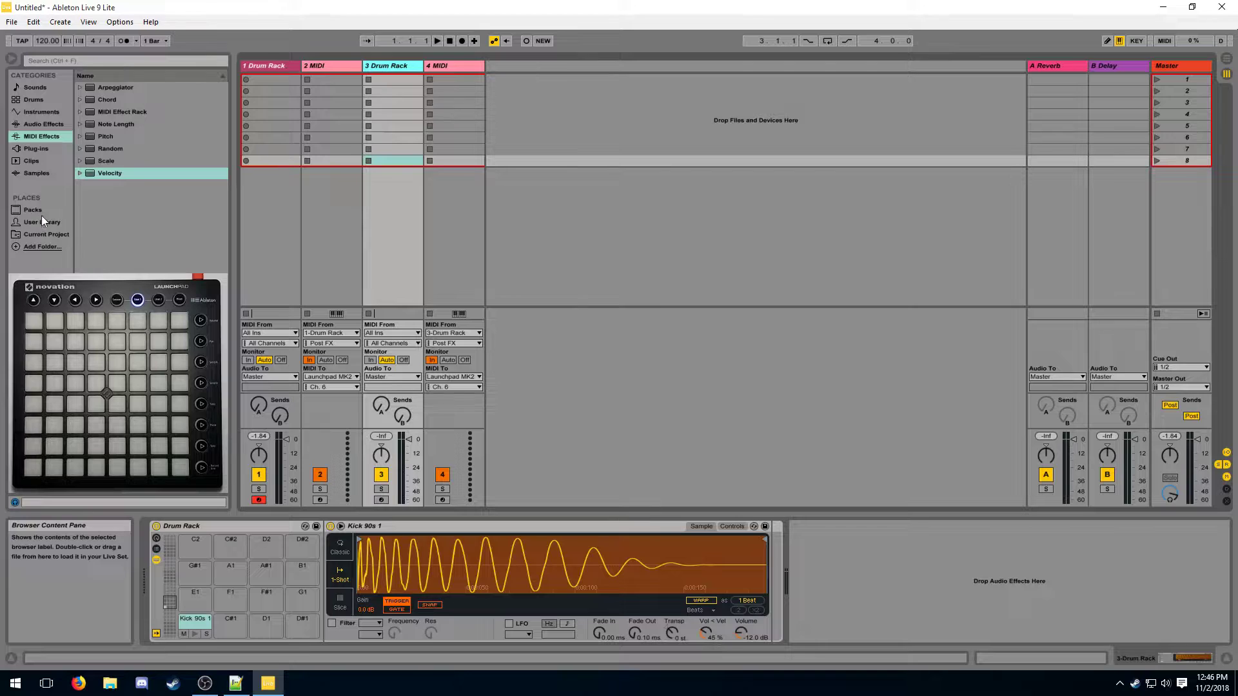
# Step: Search the samples for snare and load Snare 70s MPC 4 onto track 3's C1 pad
pyautogui.click(43, 171)
pyautogui.click(99, 59)
pyautogui.write('san')
pyautogui.write('re')
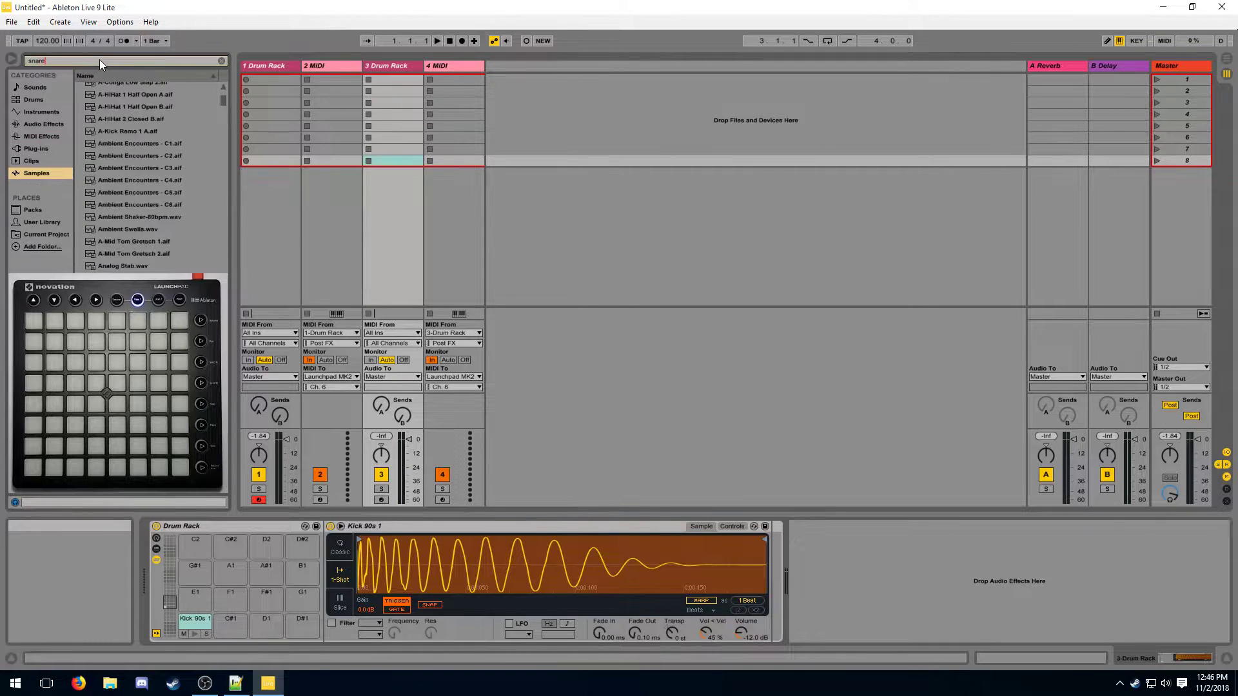
pyautogui.click(155, 222)
pyautogui.moveTo(155, 222); pyautogui.dragTo(529, 564)
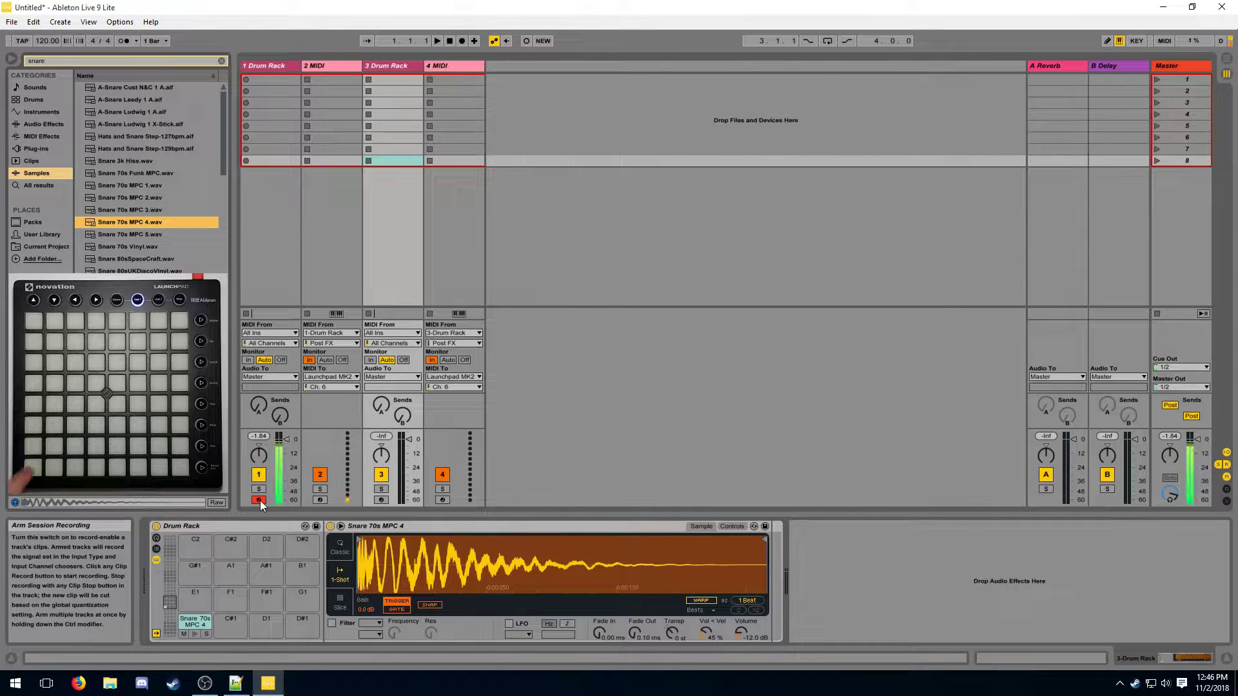
# Step: Arm track 3 and select its Arm as a target in MIDI Map mode
pyautogui.click(381, 500)
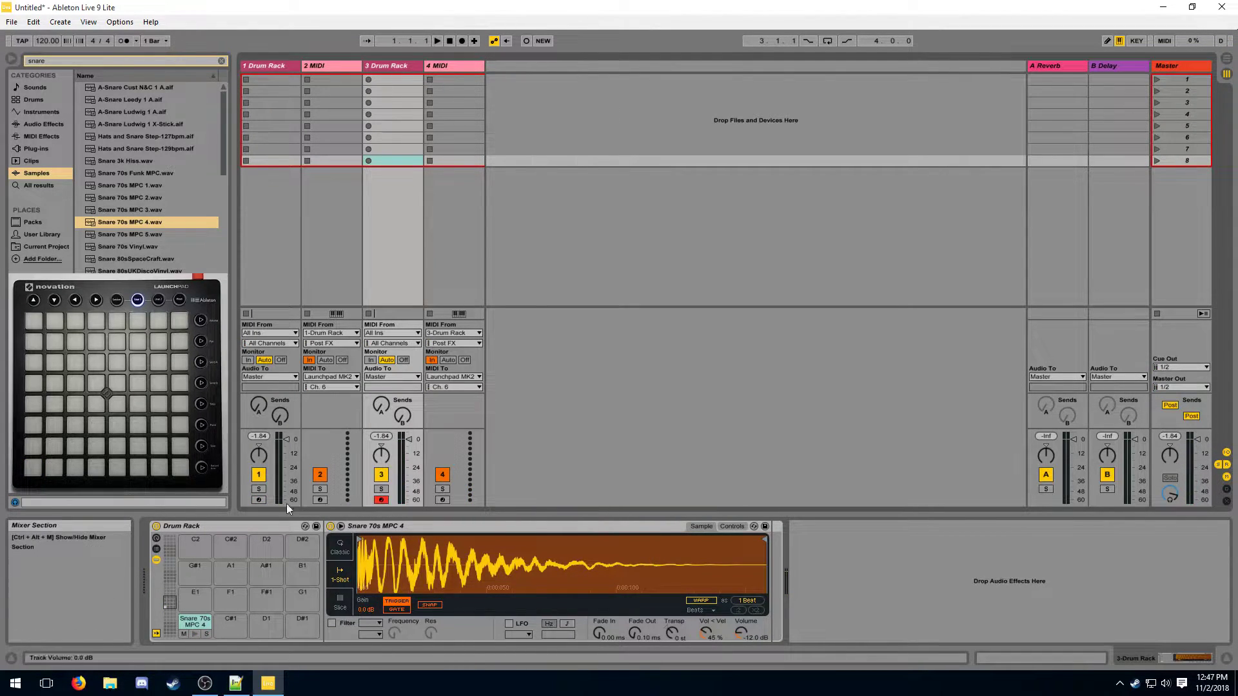
pyautogui.click(1164, 41)
pyautogui.click(448, 500)
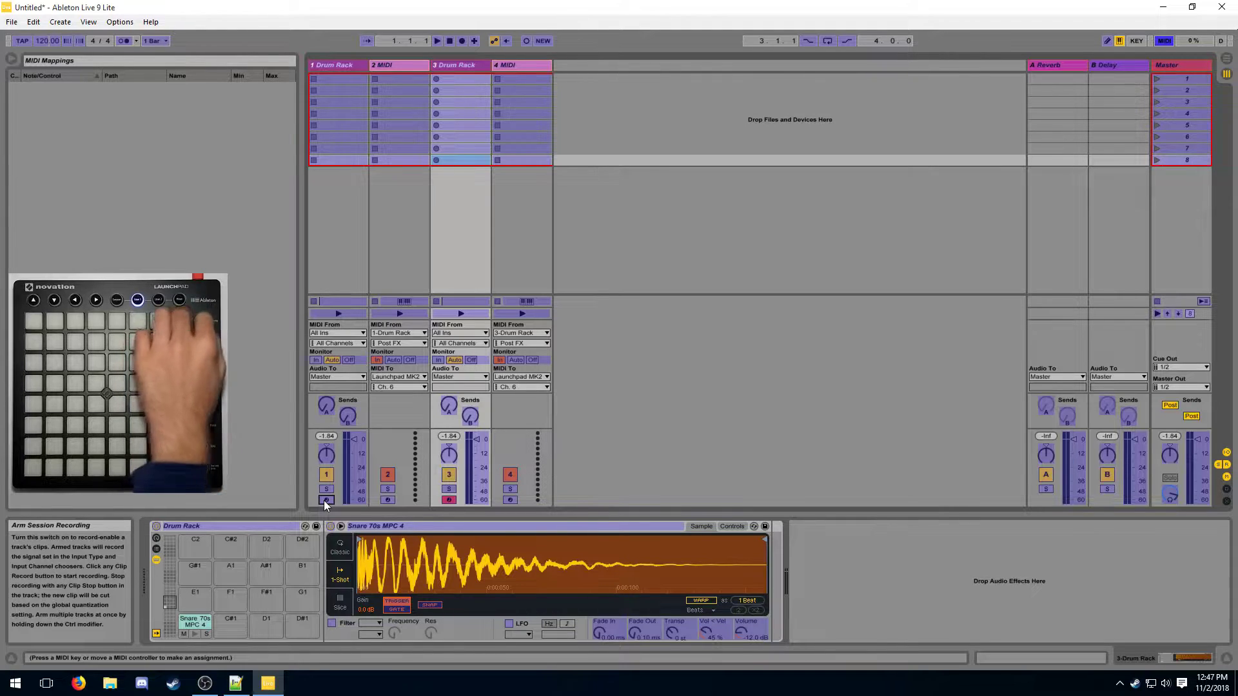
# Step: Map Launchpad note F6 to track 3's Arm and exit MIDI Map mode with Ctrl+M
pyautogui.click(449, 500)
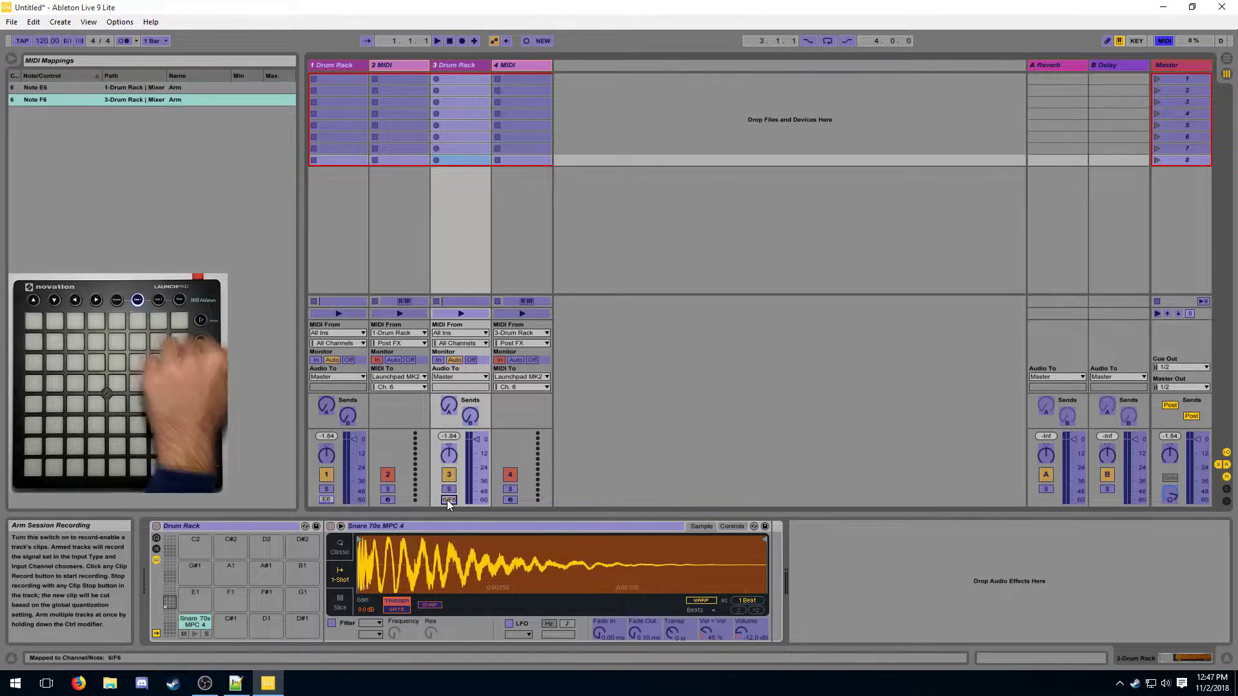
pyautogui.hotkey('ctrl', 'm')
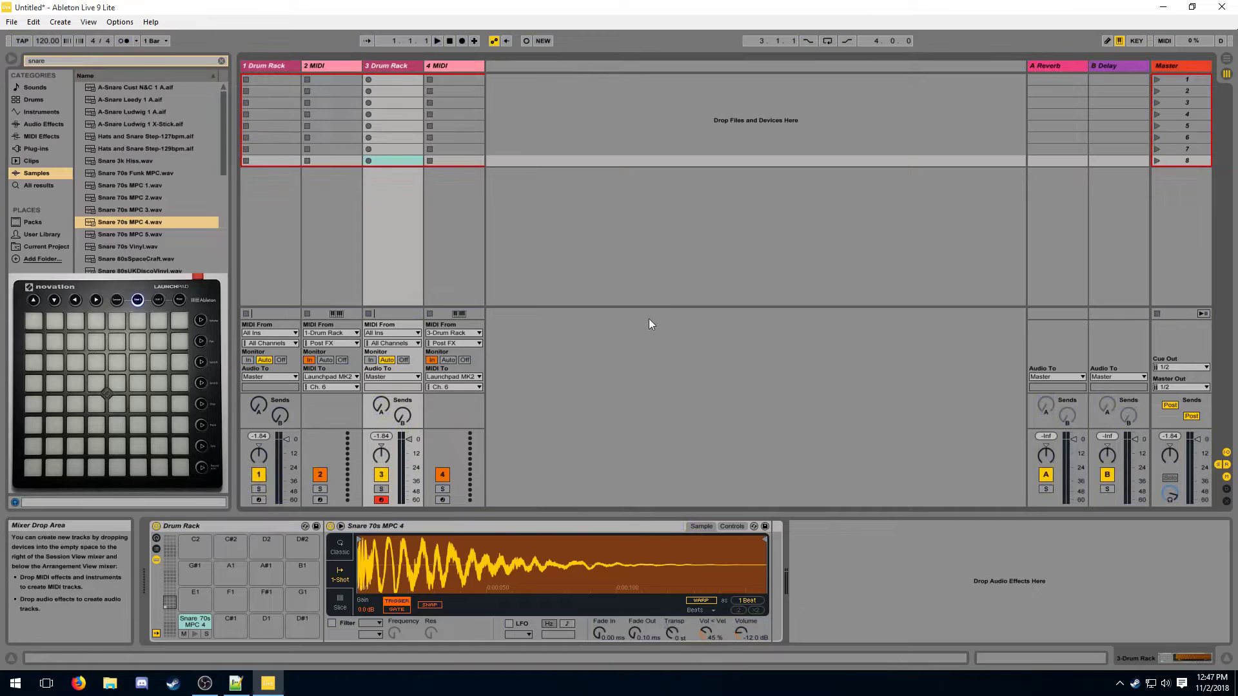
pyautogui.rightClick(381, 500)
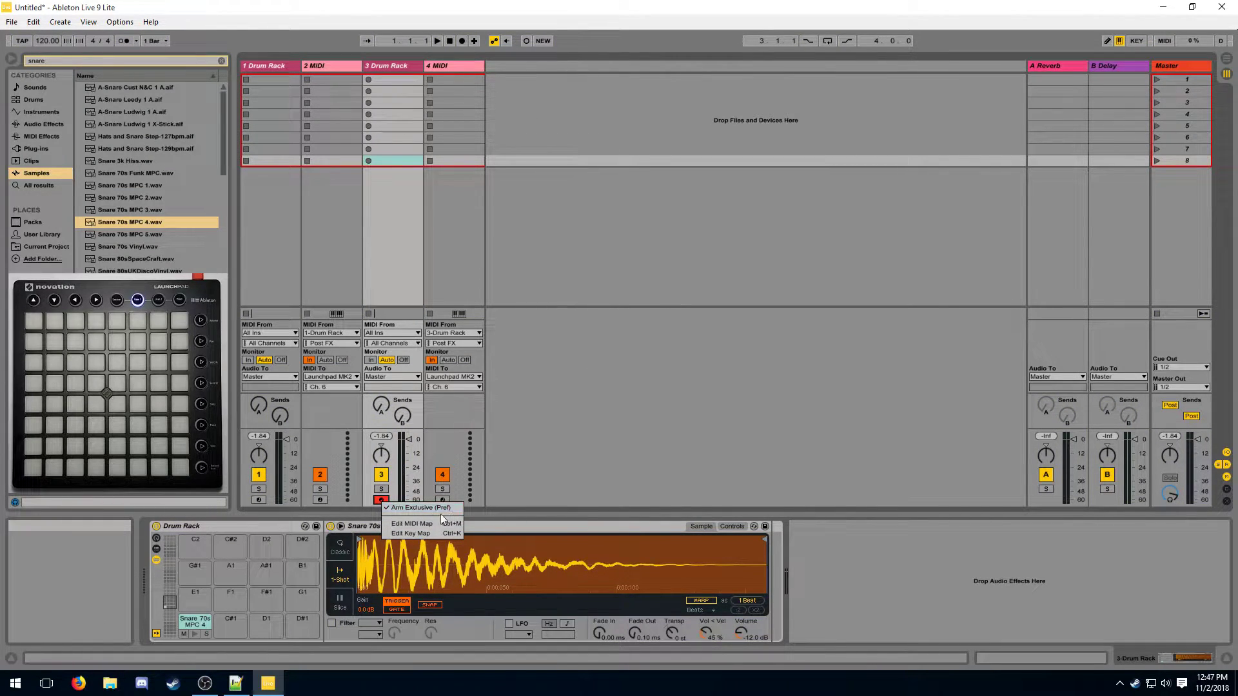
pyautogui.click(555, 458)
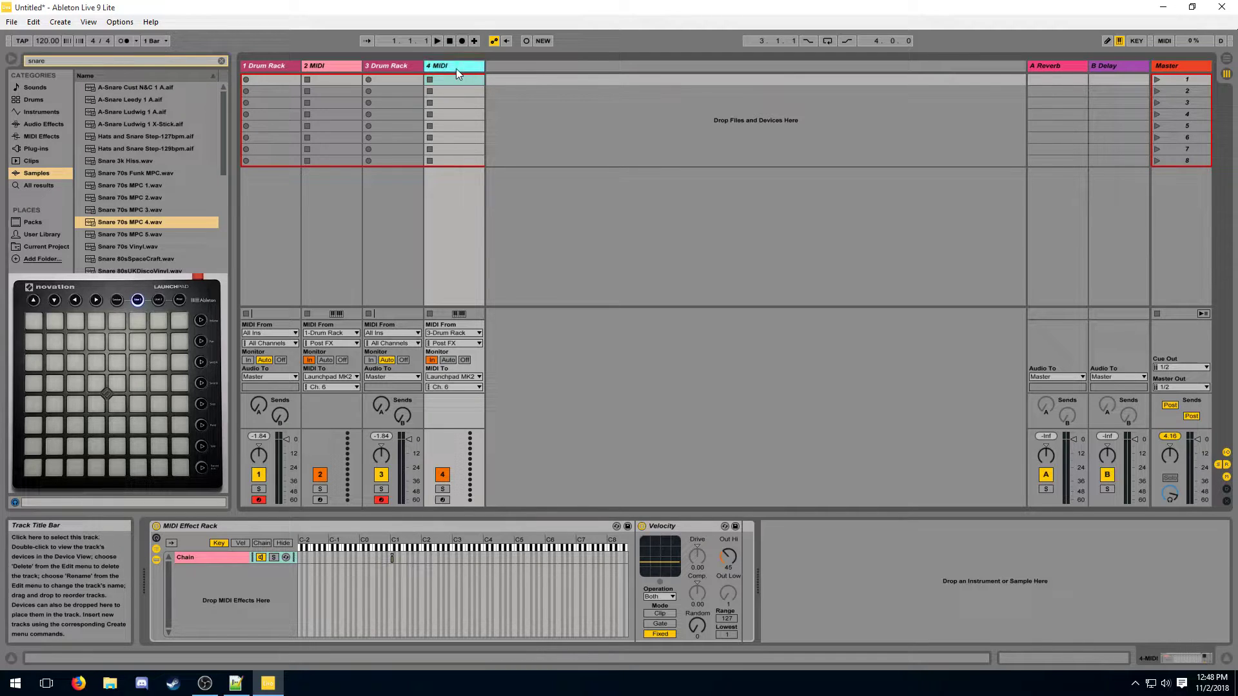
# Step: Check track 2's output, then route track 4's MIDI to Launchpad MK2 Output on Ch. 6
pyautogui.click(327, 67)
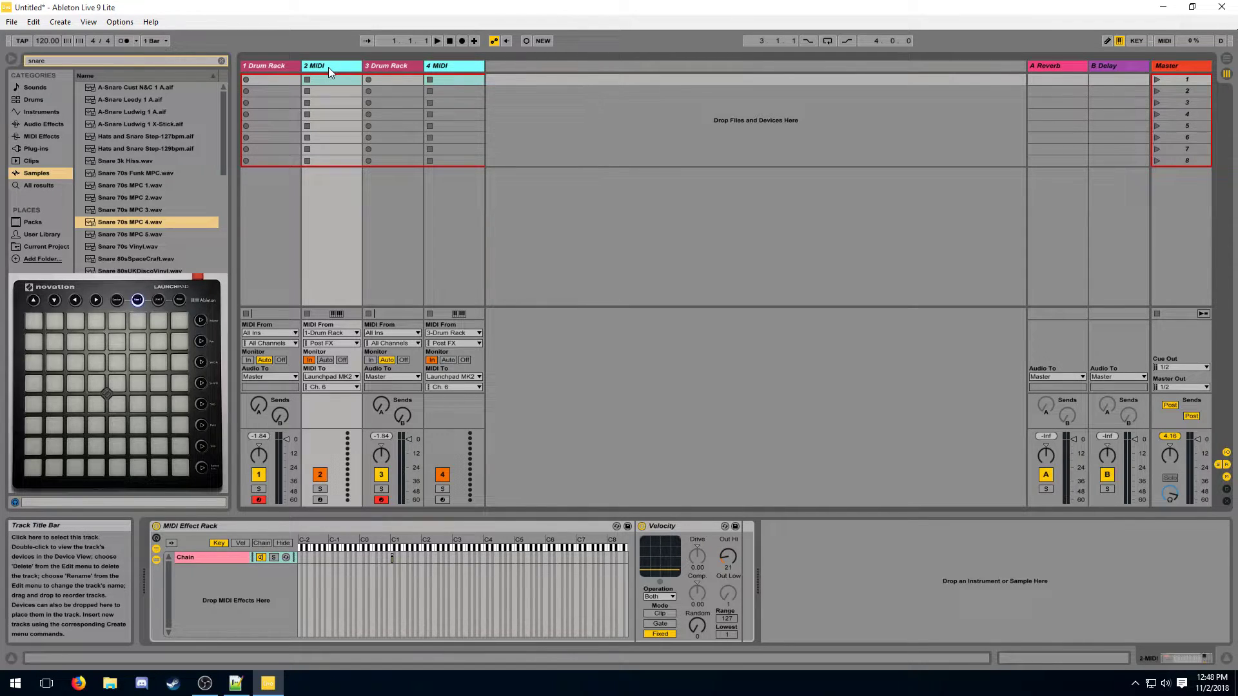
pyautogui.click(330, 377)
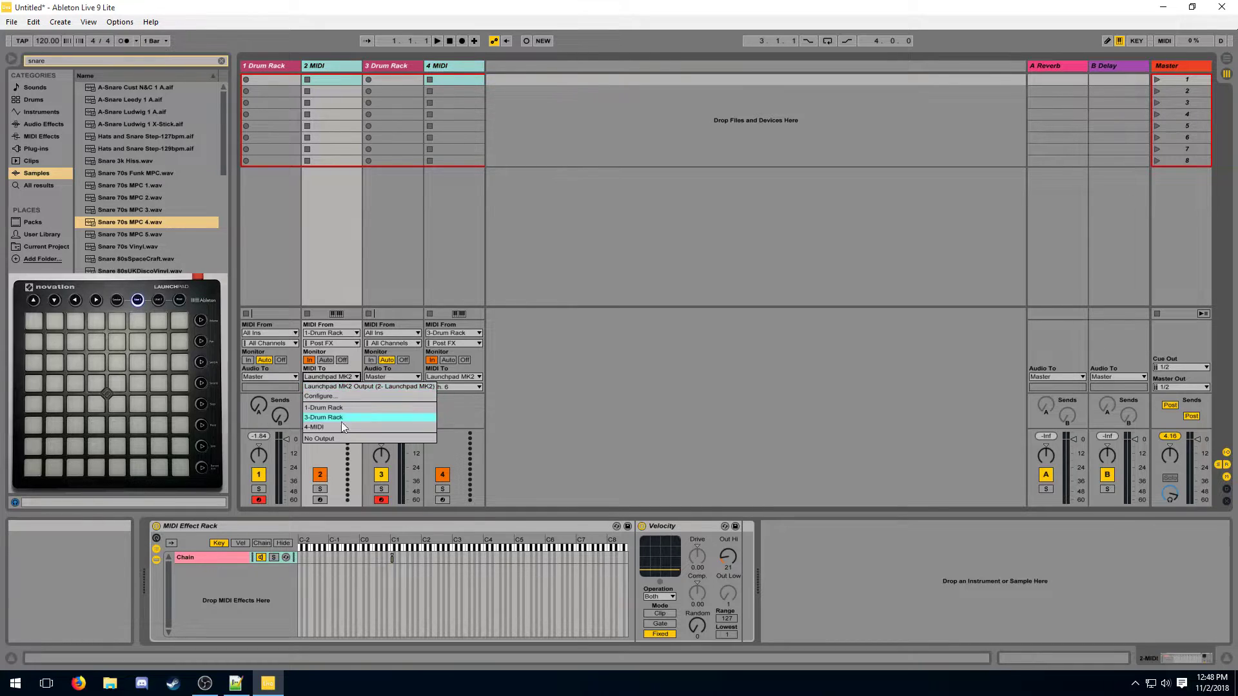
pyautogui.press('Escape')
pyautogui.click(451, 387)
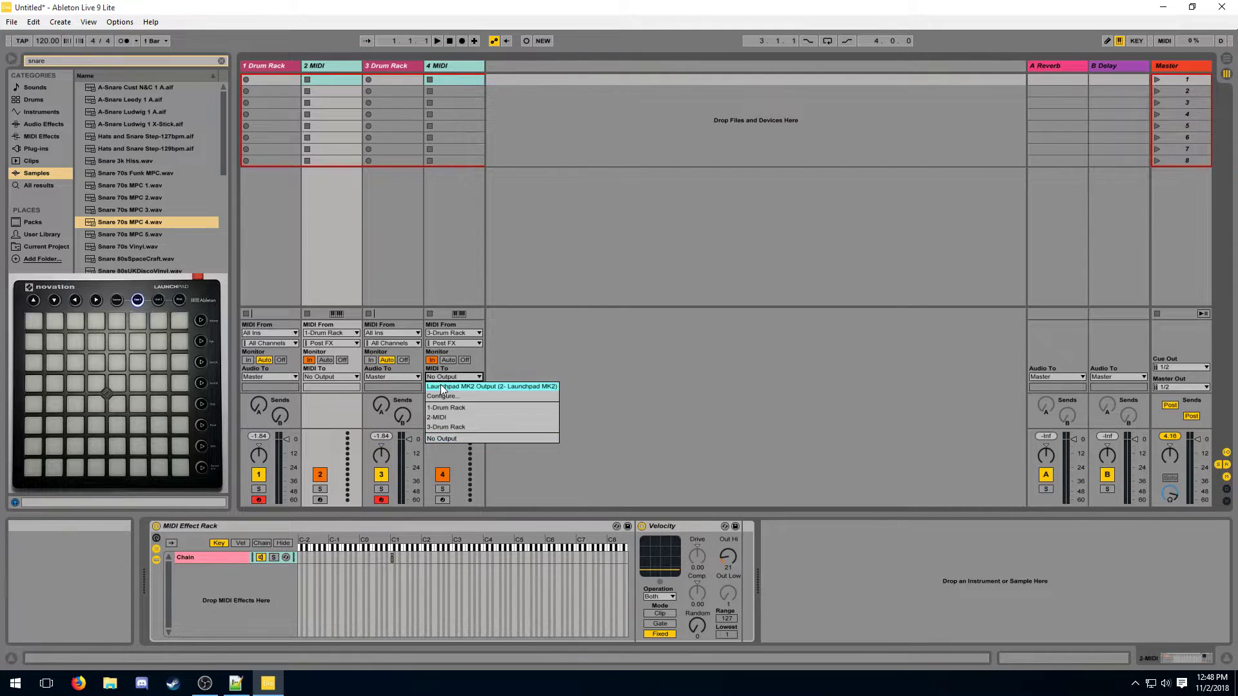
pyautogui.click(443, 392)
pyautogui.click(443, 393)
pyautogui.click(464, 427)
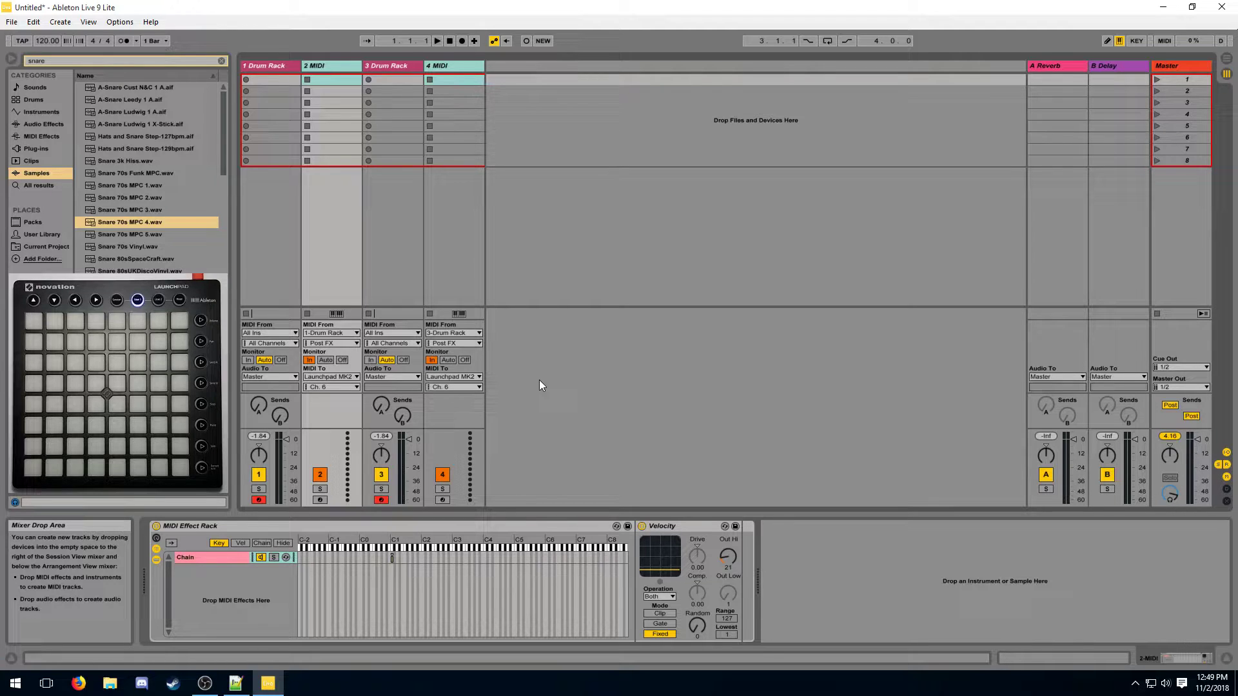
# Step: Create a second chain in track 2's MIDI Effect Rack with chain-select zone 1
pyautogui.click(235, 557)
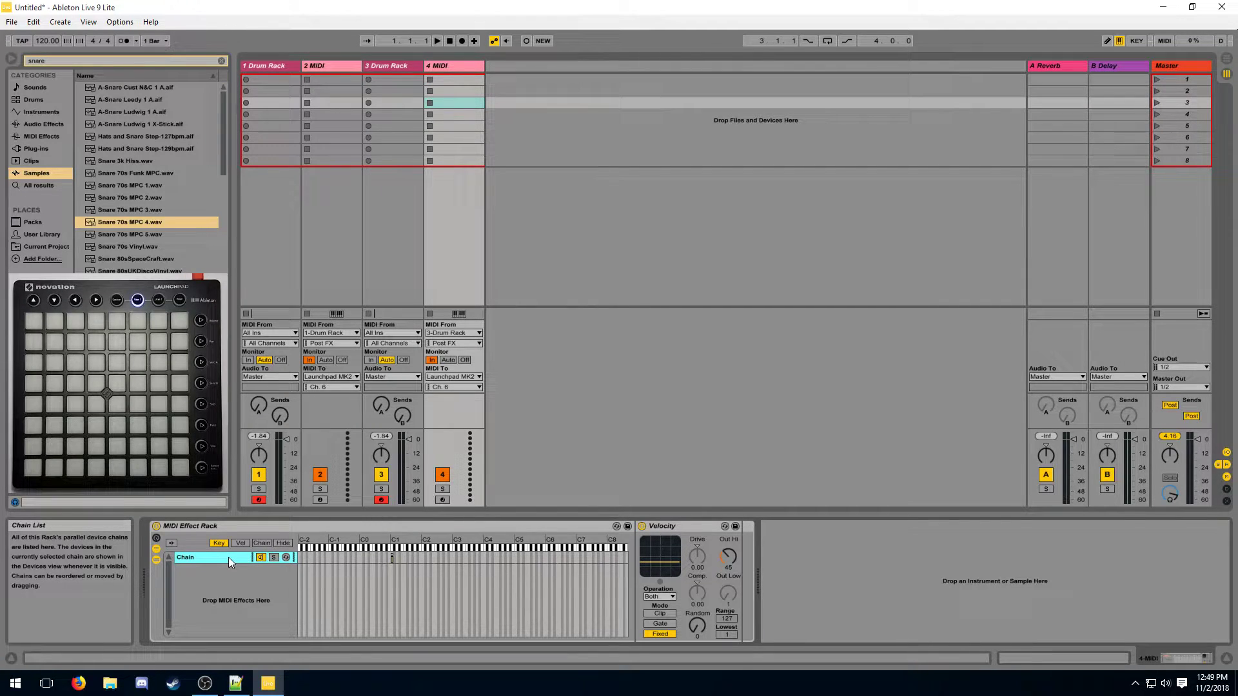
pyautogui.click(334, 64)
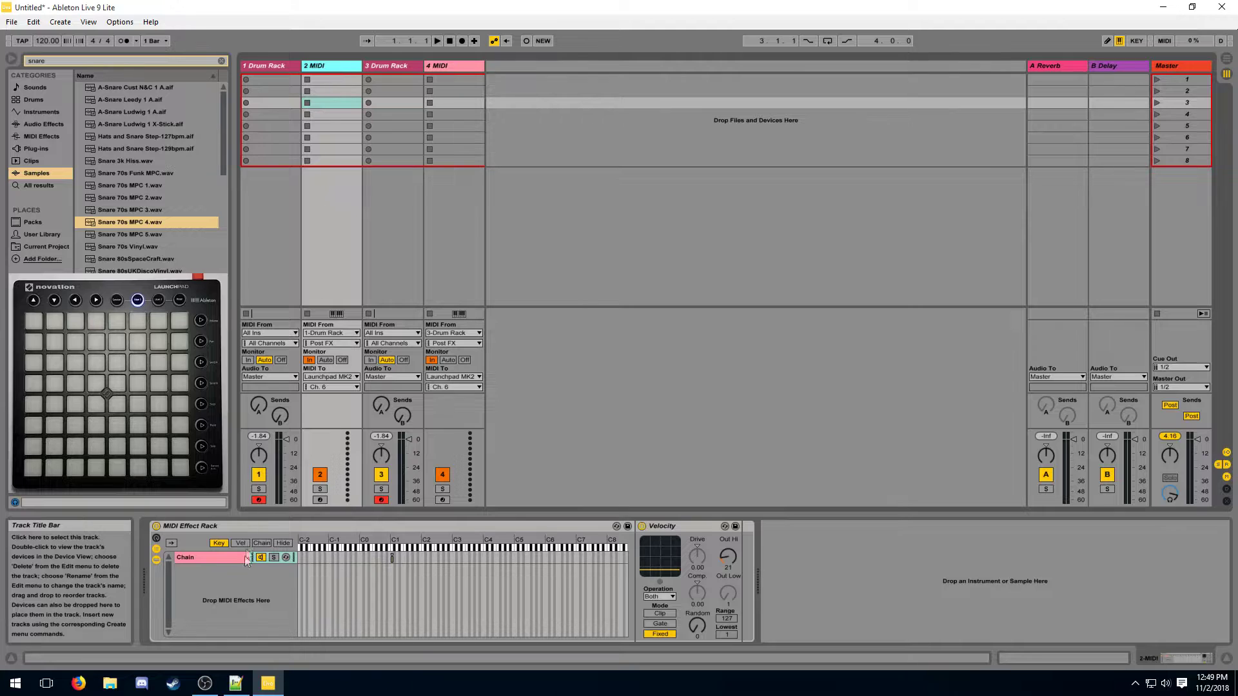
pyautogui.rightClick(238, 593)
pyautogui.click(255, 601)
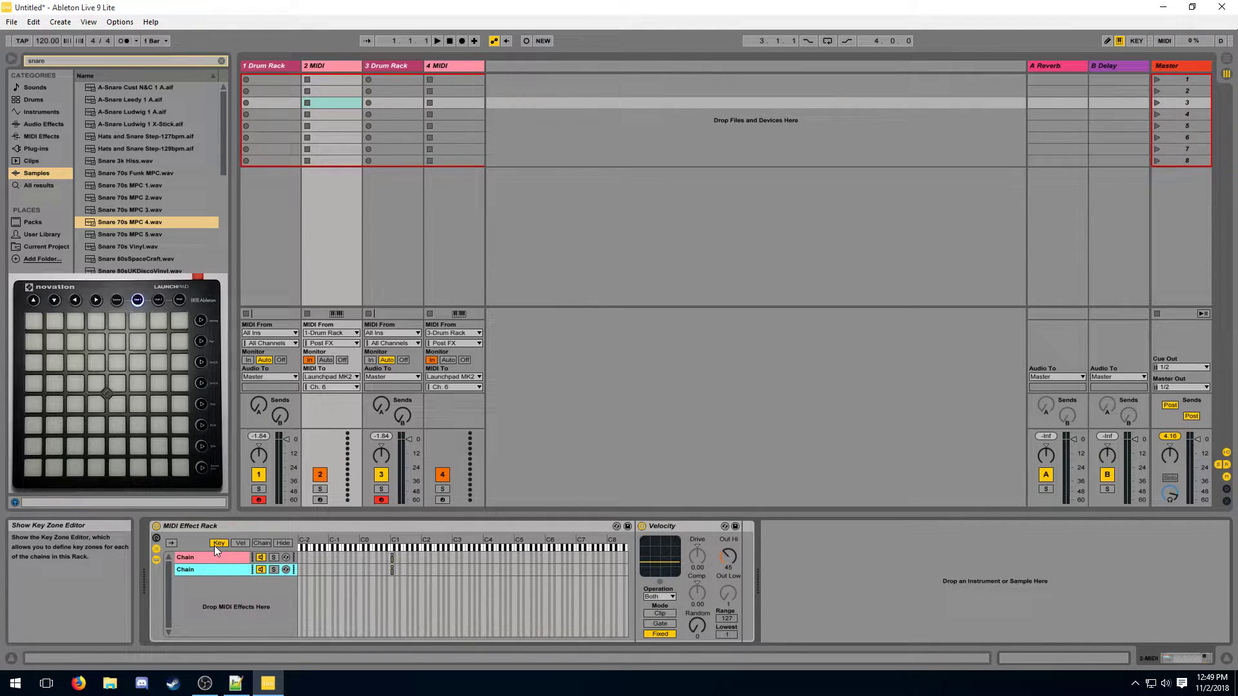
pyautogui.click(262, 544)
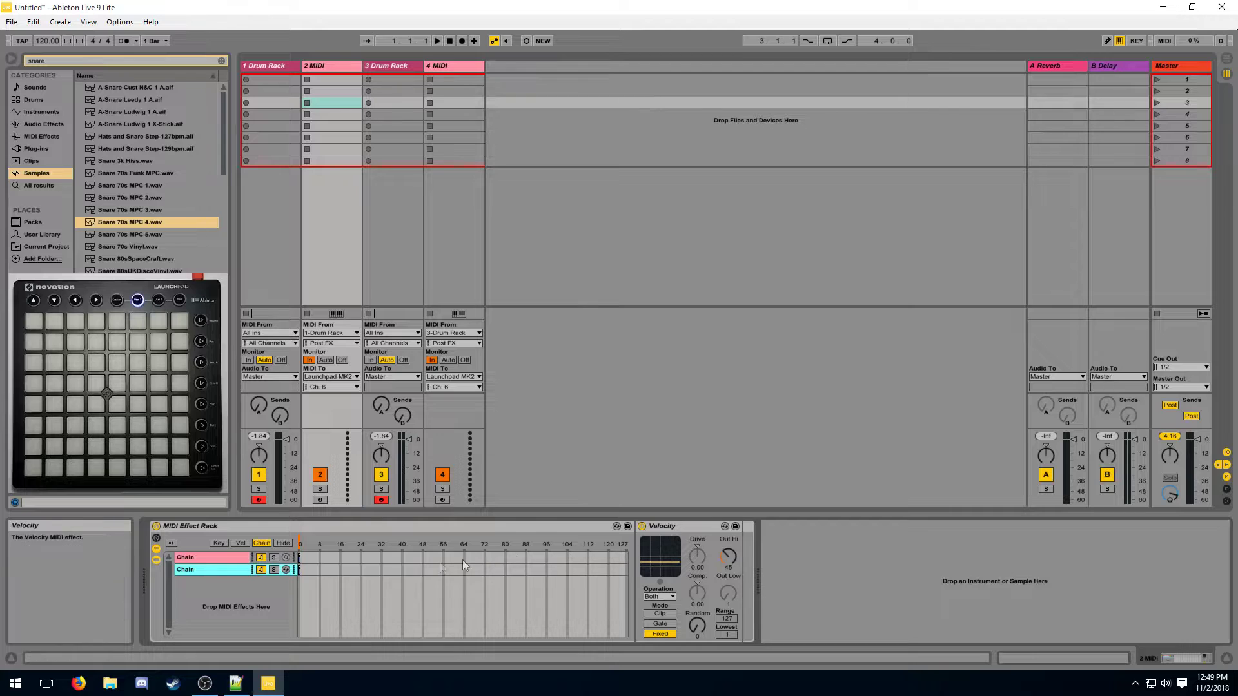
pyautogui.moveTo(301, 571); pyautogui.dragTo(305, 570)
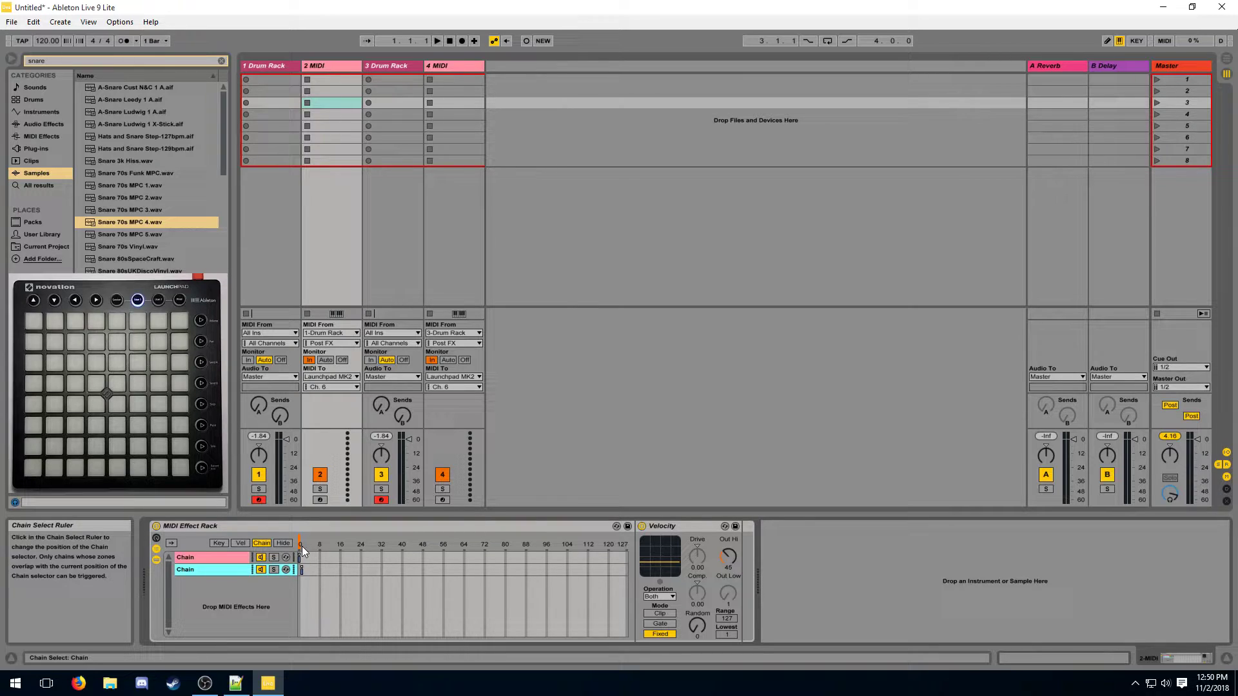
# Step: Delete the 4 MIDI track and check both rack chains
pyautogui.hotkey('ctrl', 'z')
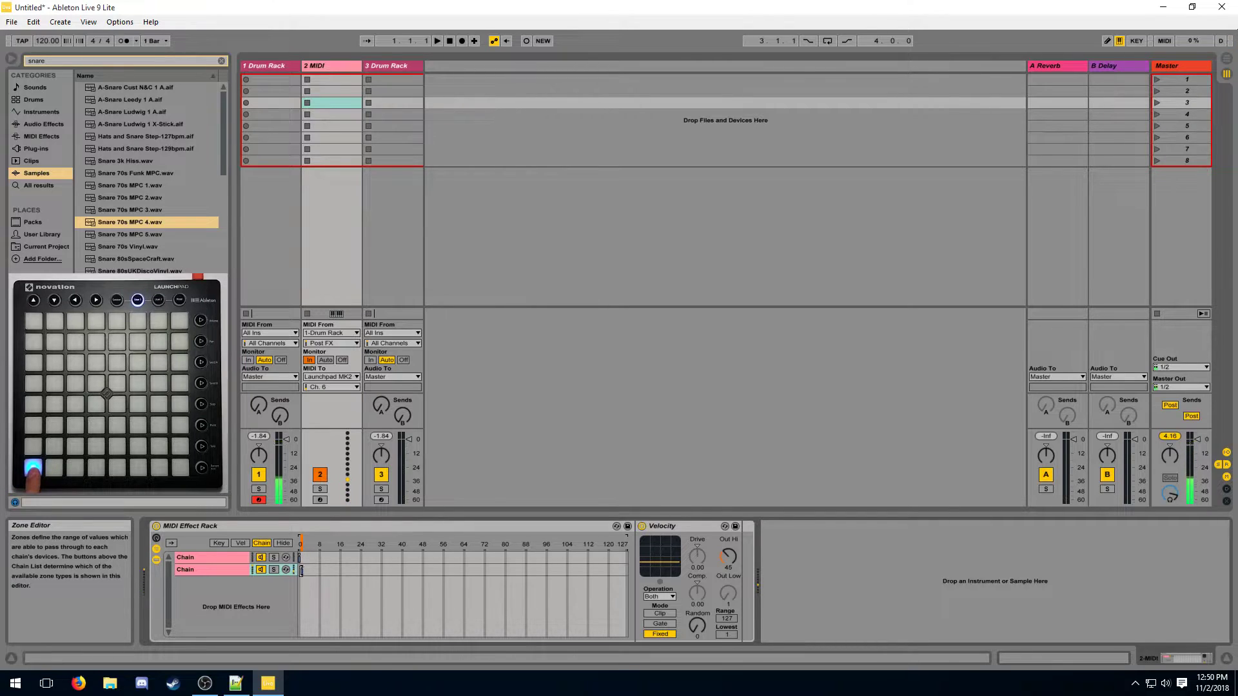
pyautogui.click(301, 571)
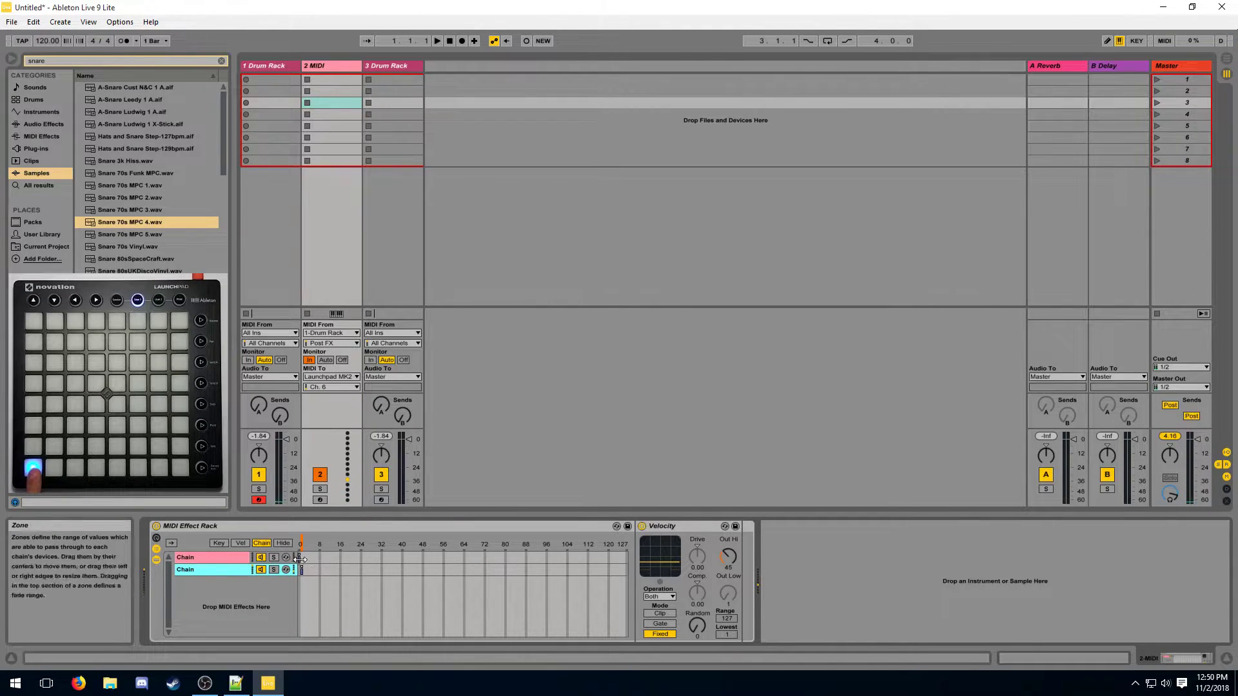
pyautogui.click(303, 554)
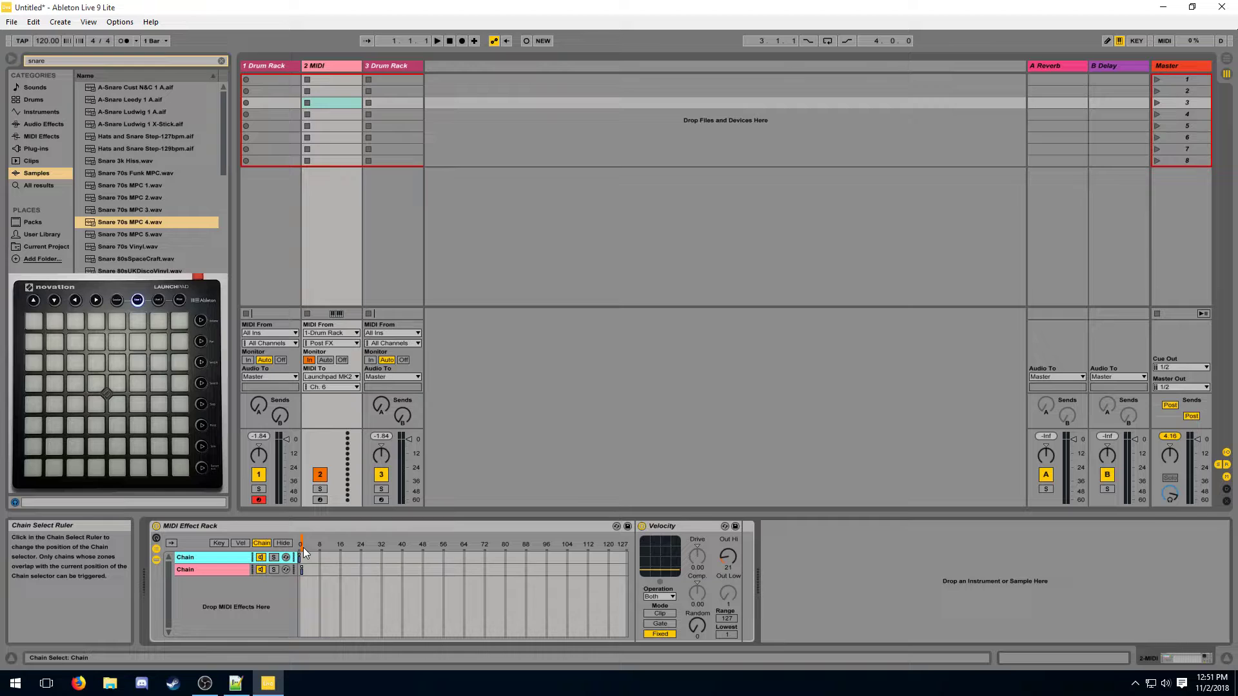
# Step: Map Launchpad E6/F6 to track 2's chain selector with Max 1 and delete the old arm mappings
pyautogui.click(1165, 41)
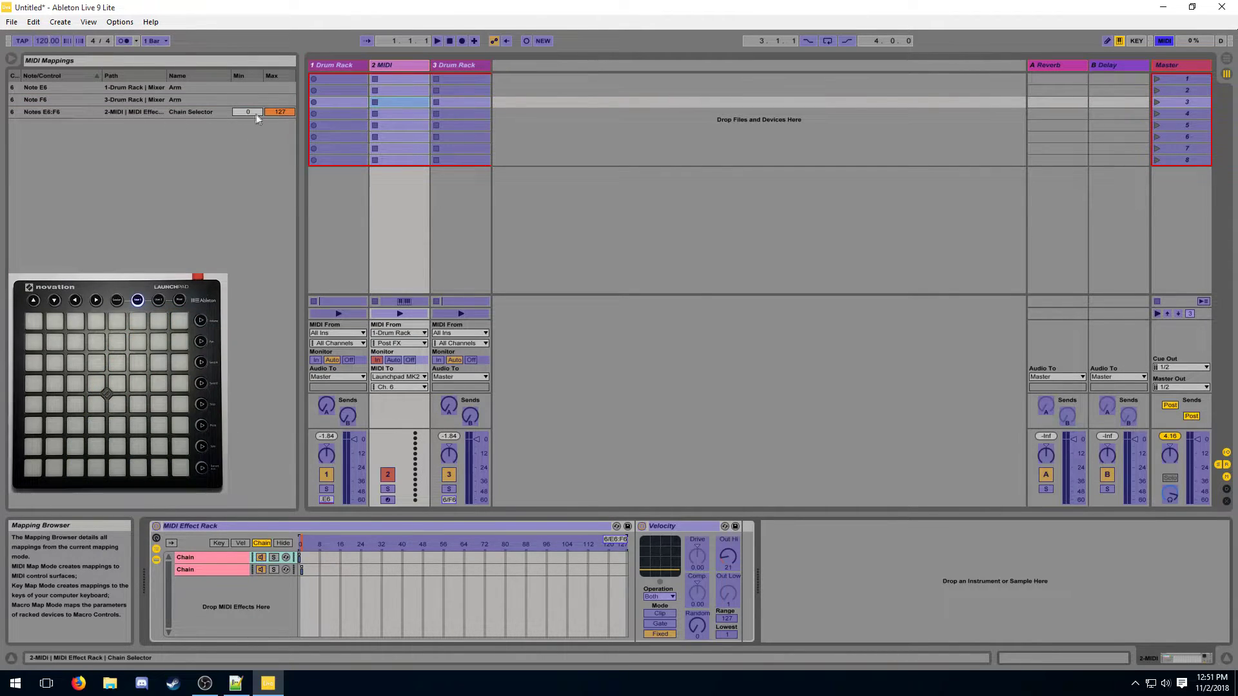
pyautogui.moveTo(280, 112); pyautogui.dragTo(279, 185)
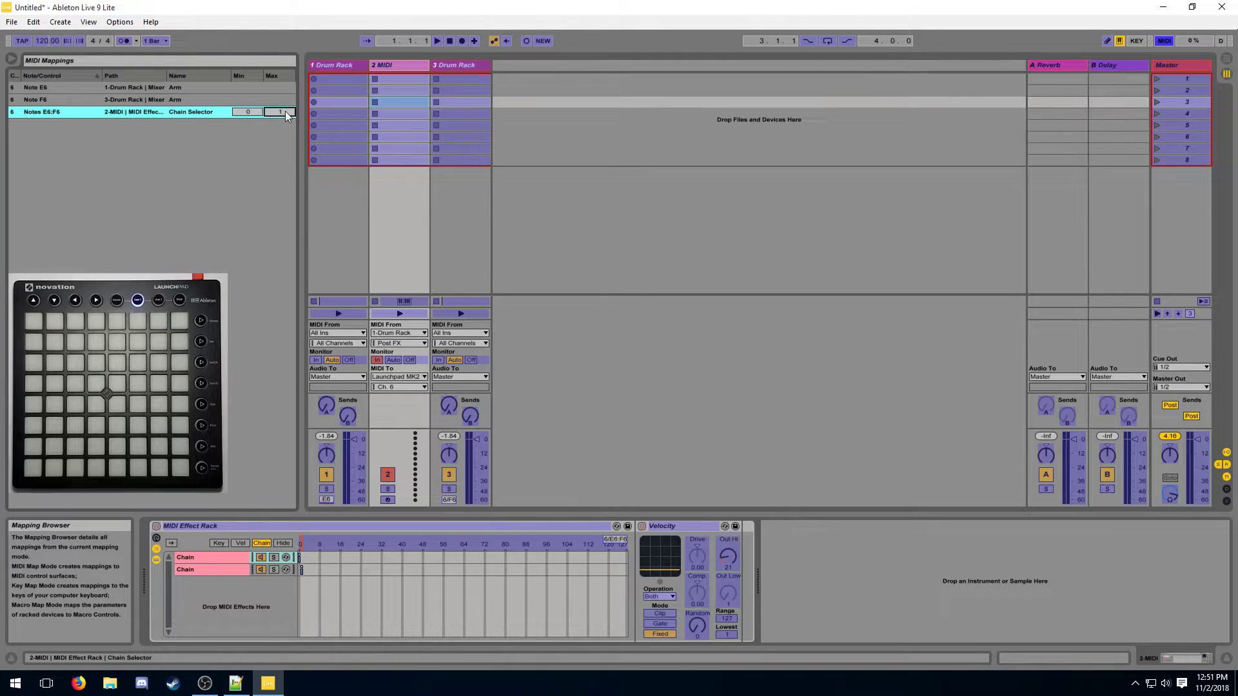
pyautogui.hotkey('ctrl', 'm')
pyautogui.click(1166, 40)
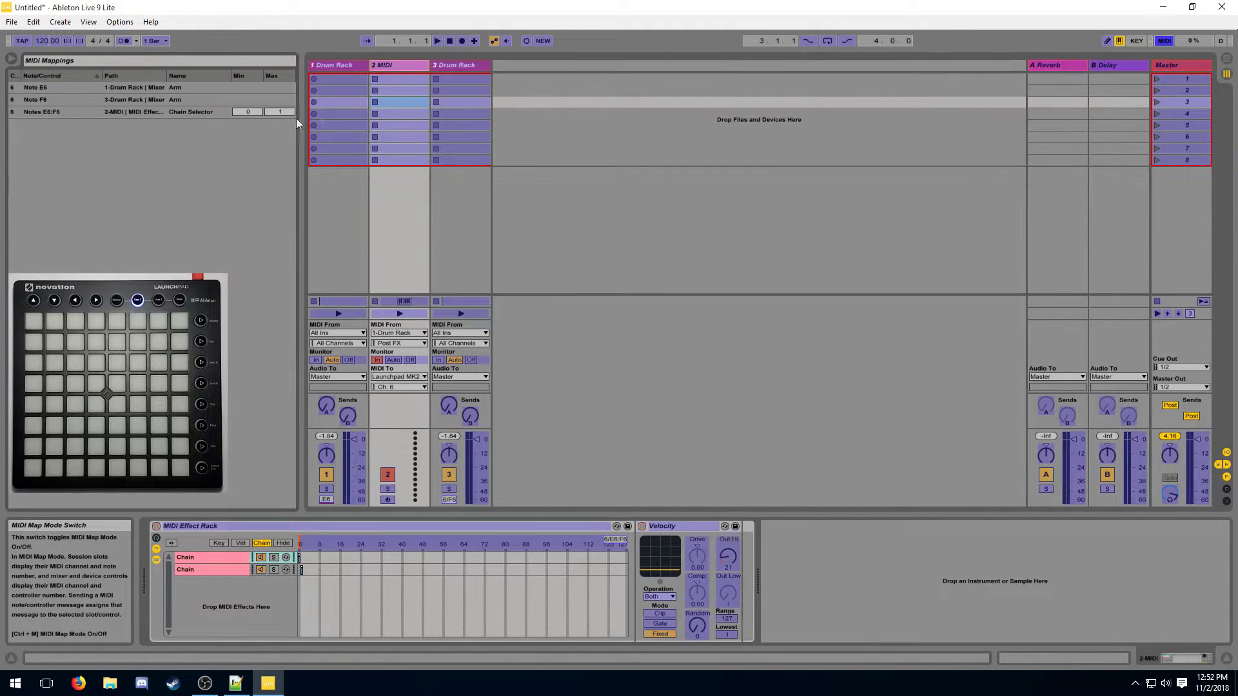
pyautogui.click(186, 86)
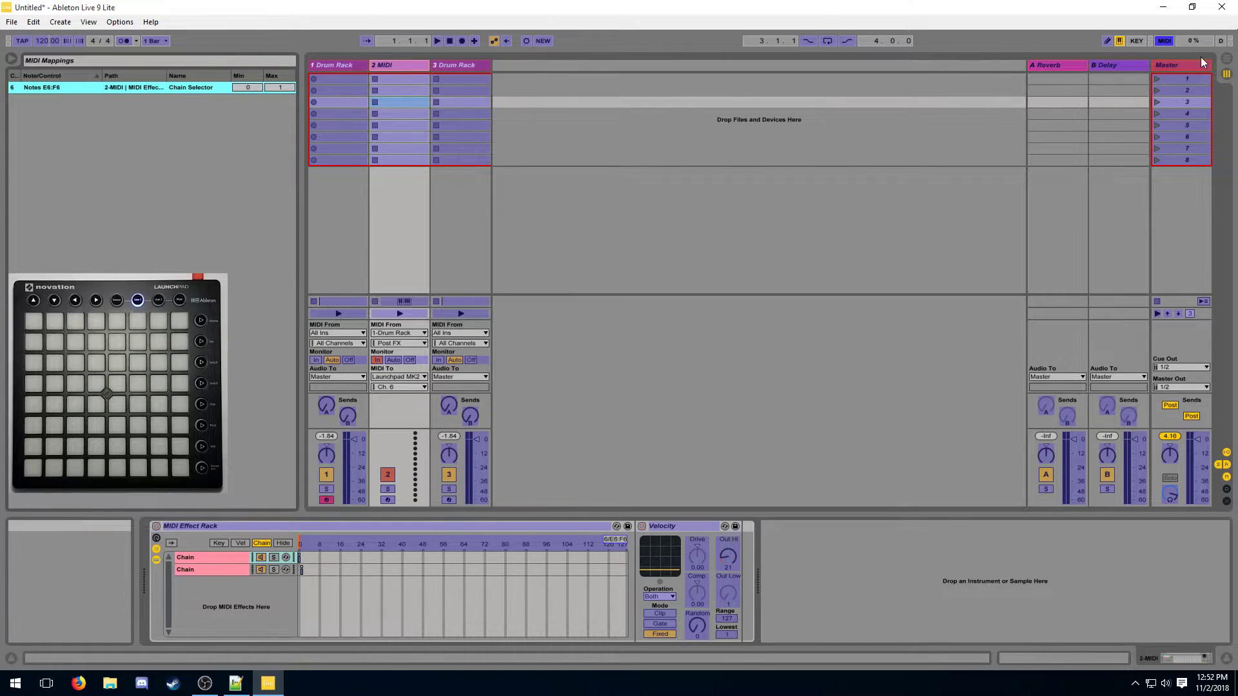
pyautogui.hotkey('ctrl', 'm')
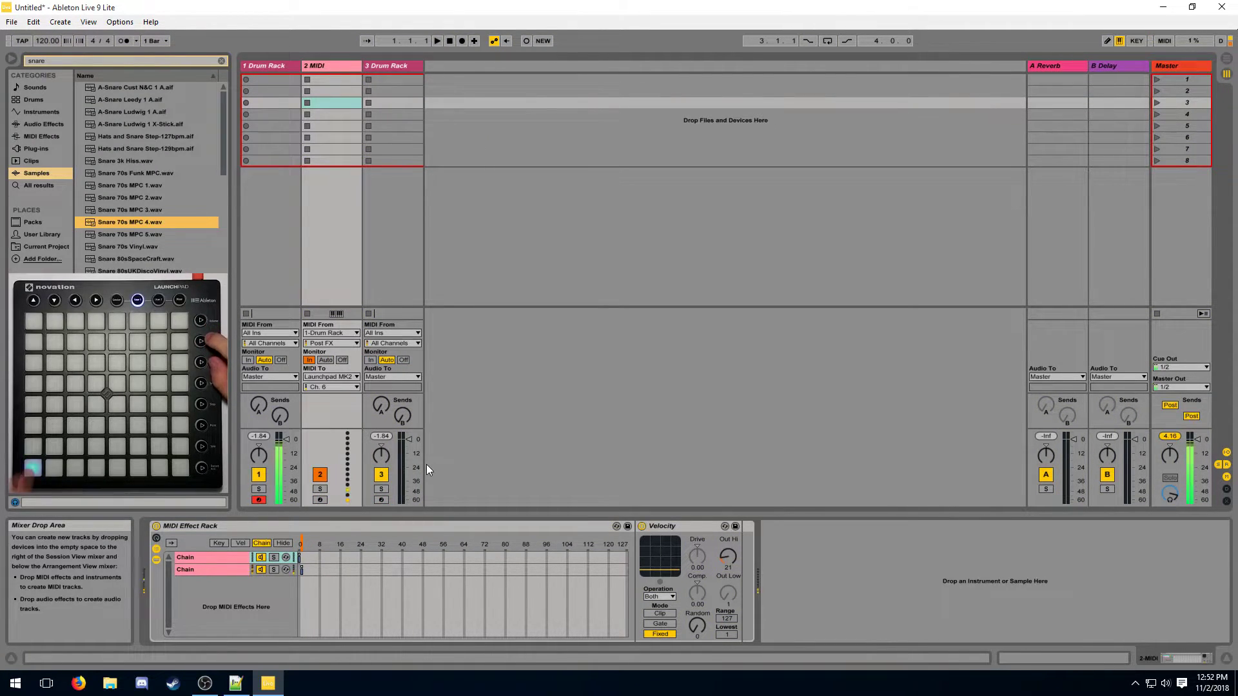
# Step: Group track 1's Drum Rack into an Instrument Rack with Ctrl+G and show its chain editor
pyautogui.click(286, 68)
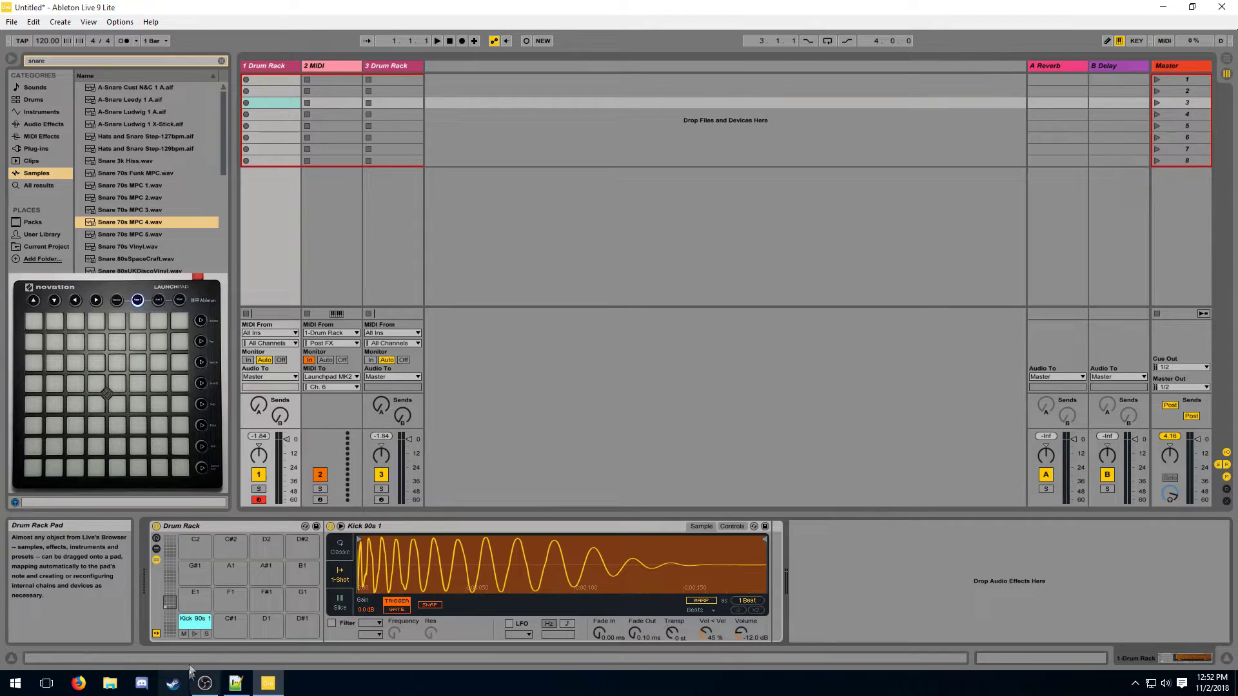
pyautogui.click(213, 525)
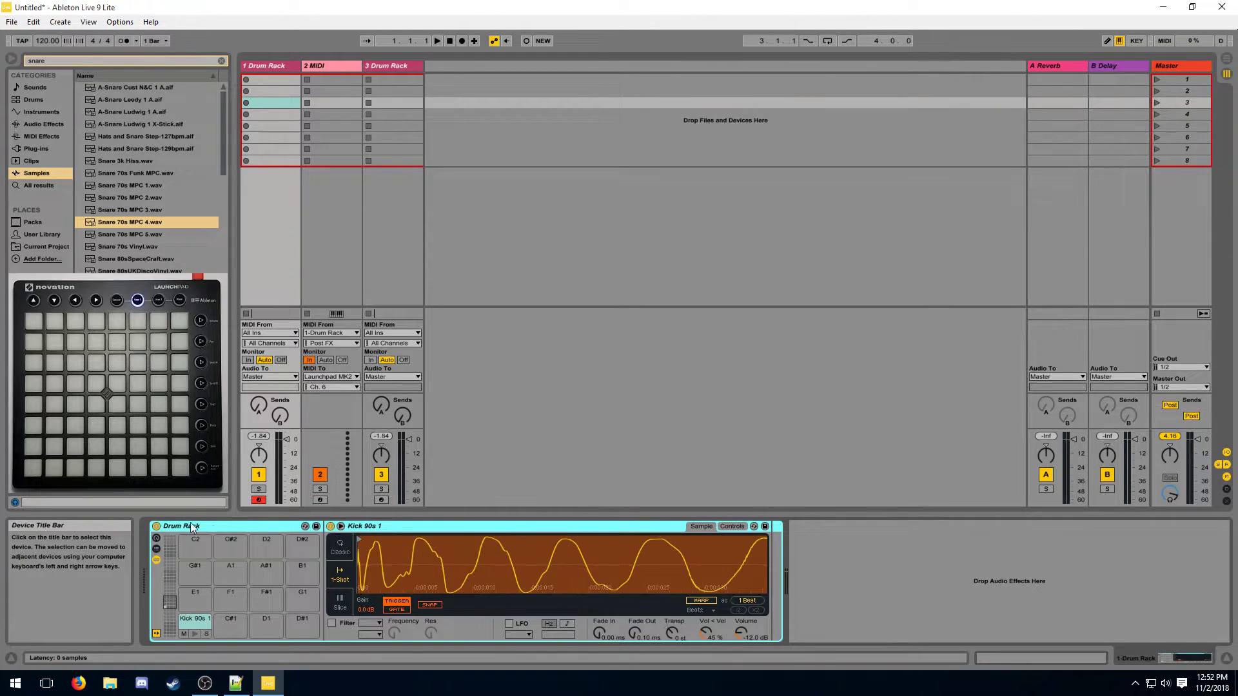
pyautogui.hotkey('ctrl', 'g')
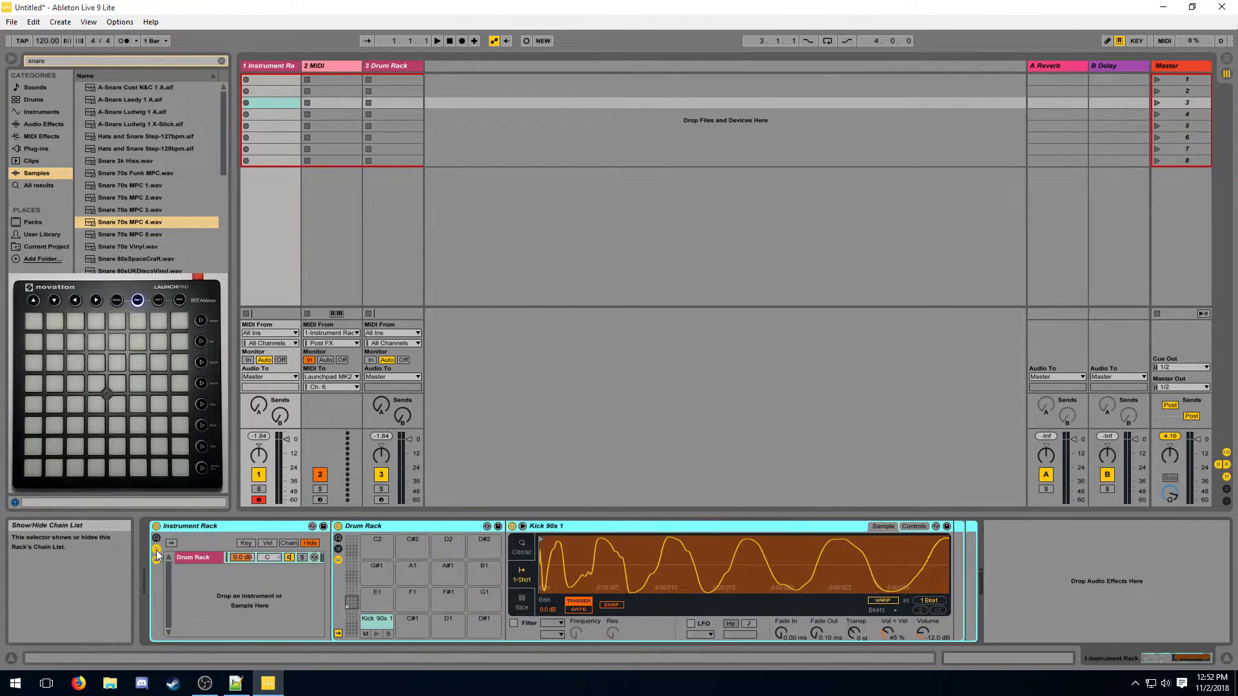
pyautogui.click(287, 544)
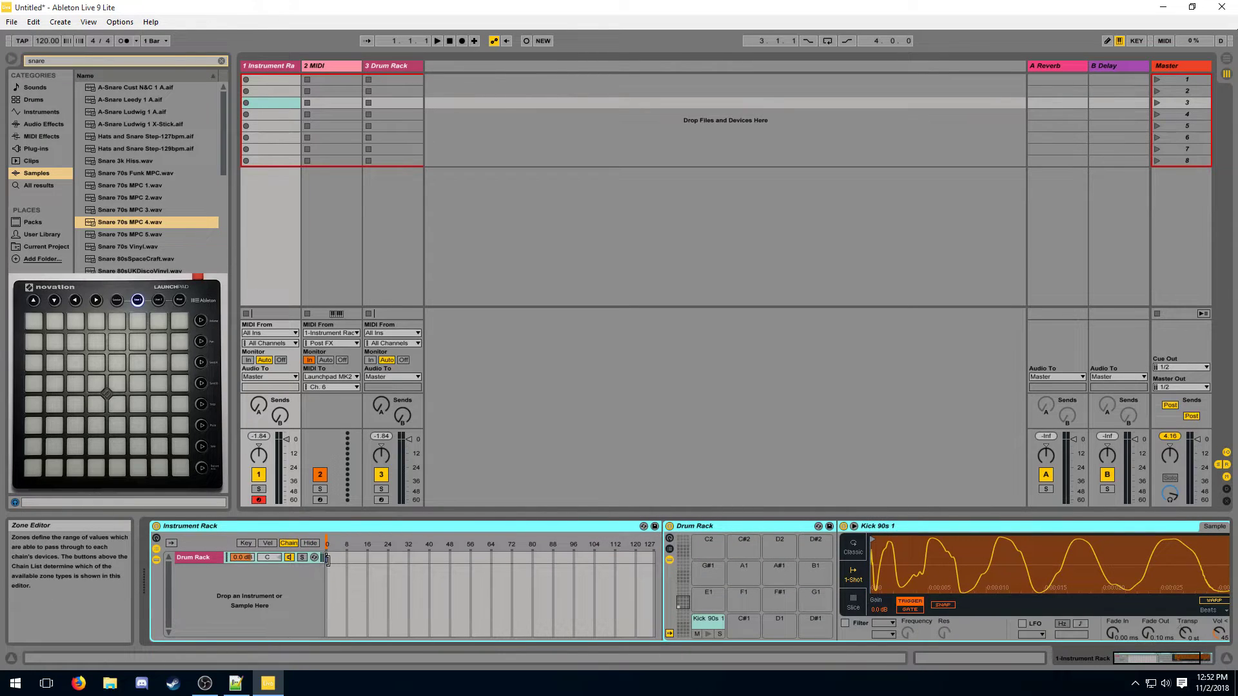
# Step: Move track 3's Snare 70s MPC 4 Drum Rack into the Instrument Rack as a second chain
pyautogui.click(390, 68)
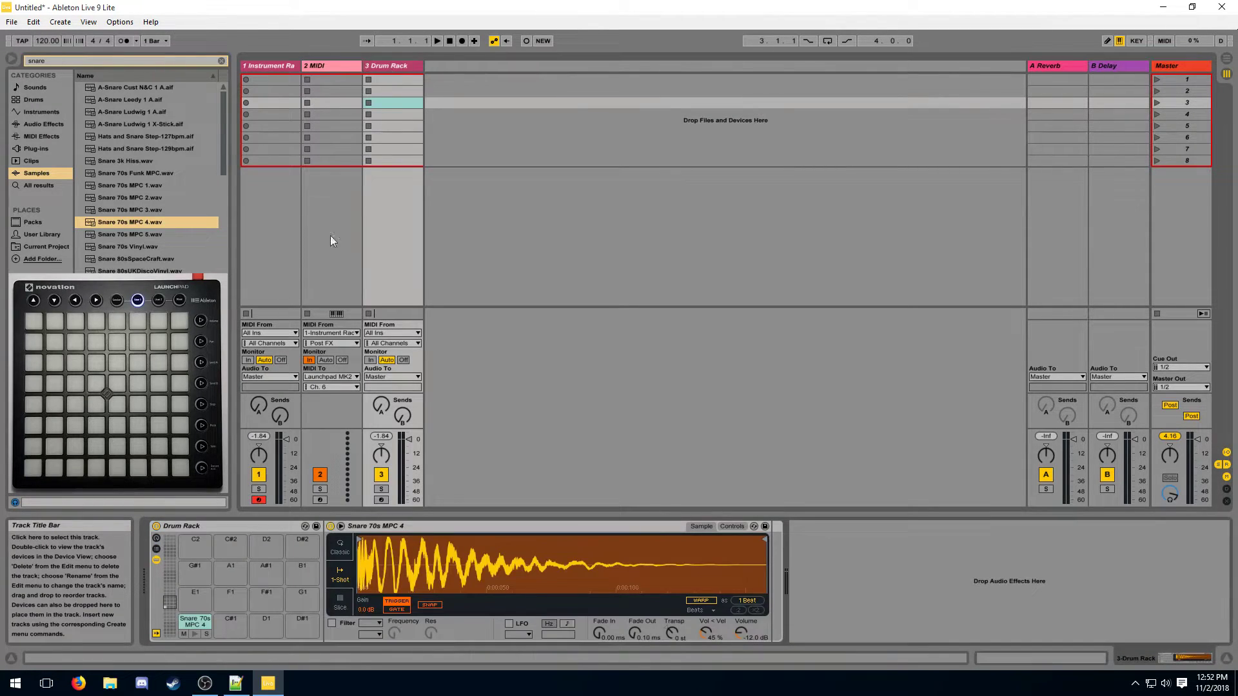
pyautogui.moveTo(216, 525); pyautogui.dragTo(287, 66)
pyautogui.rightClick(256, 574)
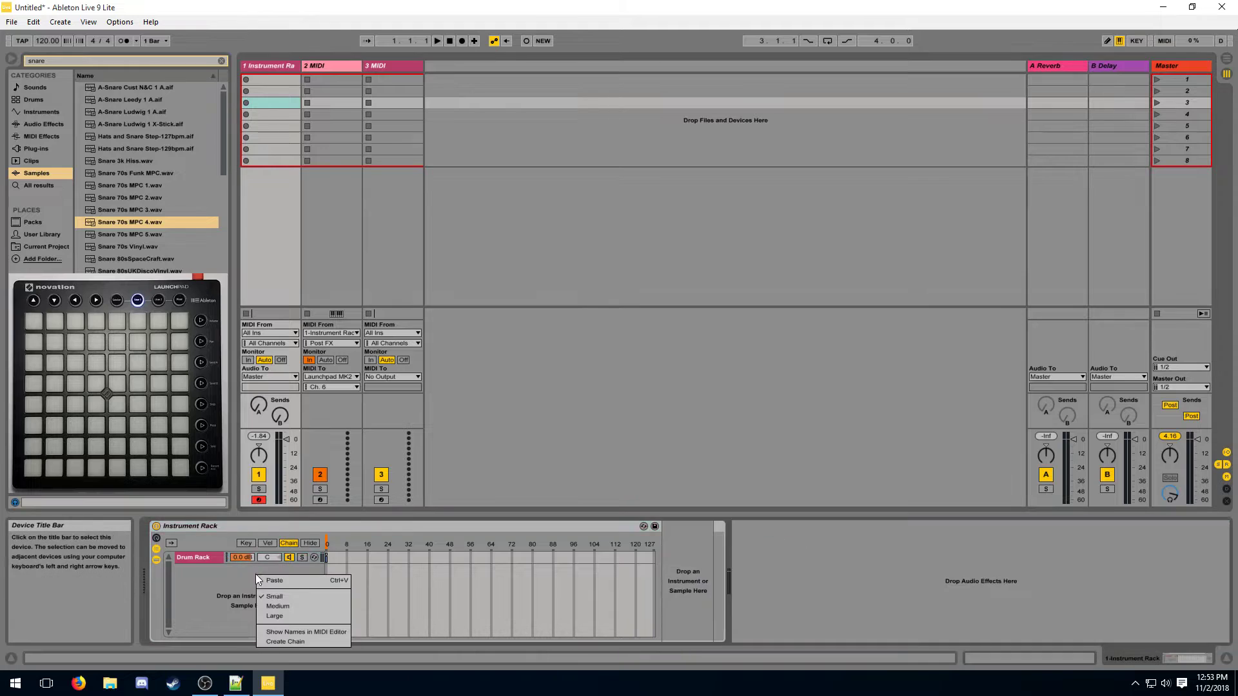
pyautogui.click(270, 581)
pyautogui.click(209, 570)
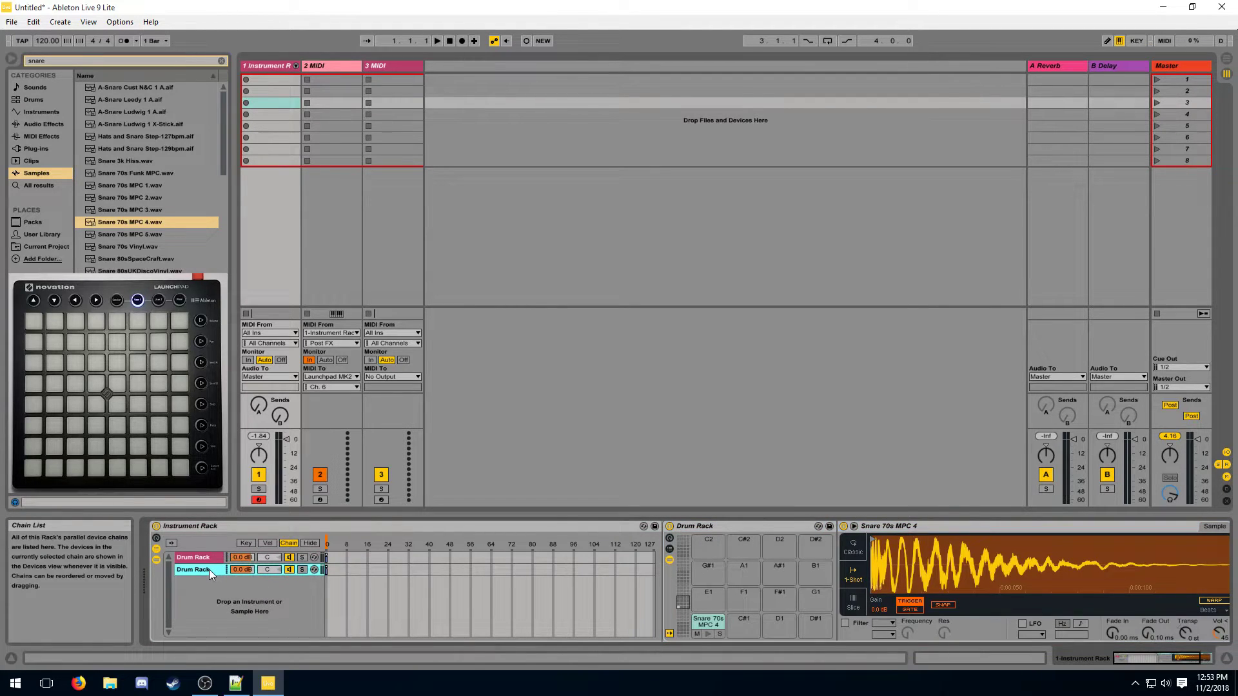
# Step: Map Launchpad E6/F6 to the Instrument Rack's chain selector, then delete the empty 3 MIDI track
pyautogui.click(1166, 40)
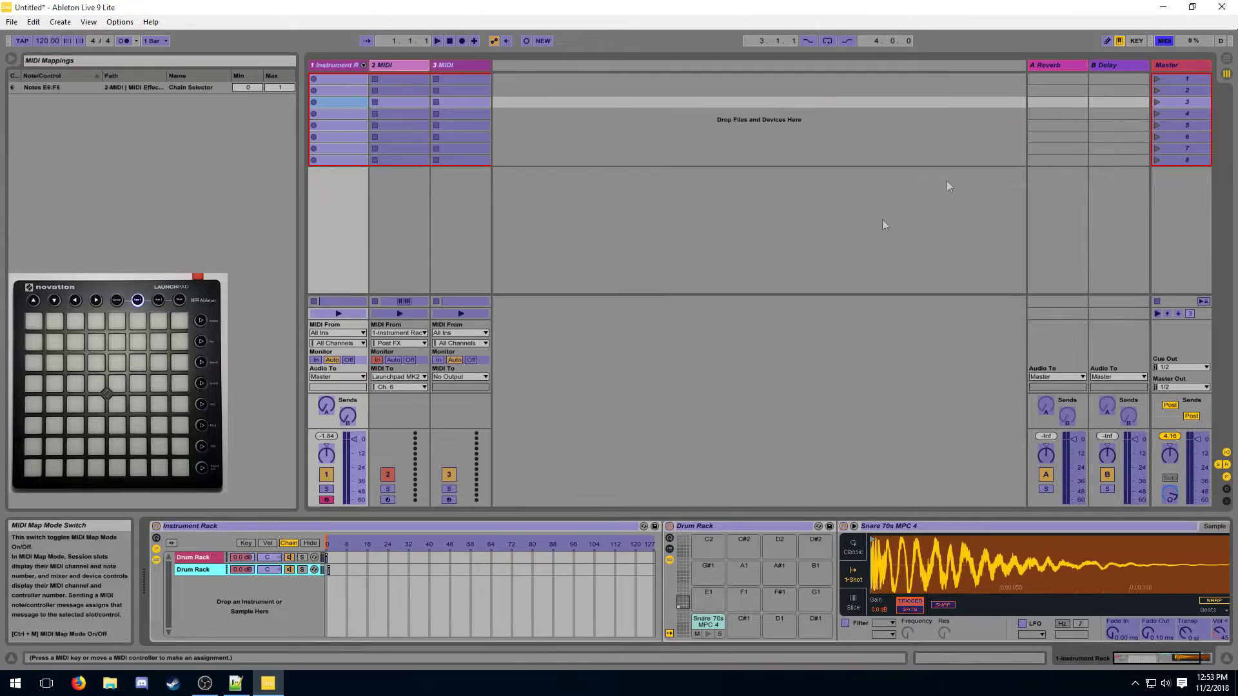
pyautogui.click(404, 544)
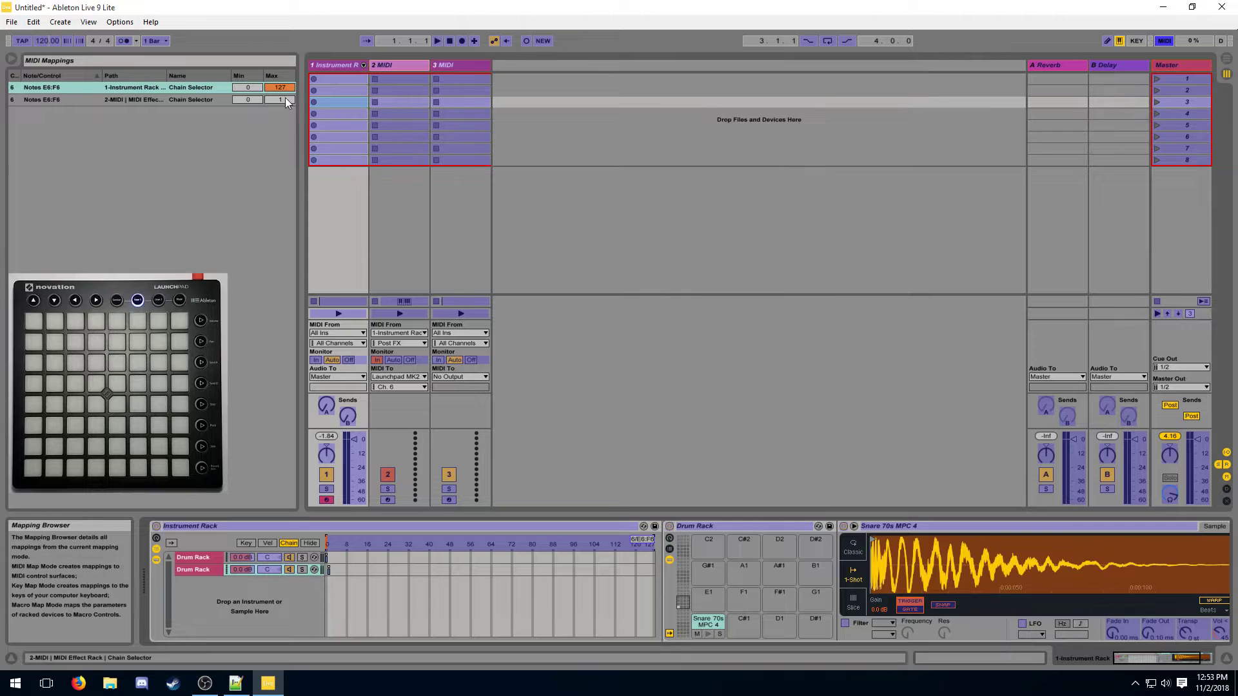
pyautogui.click(1160, 41)
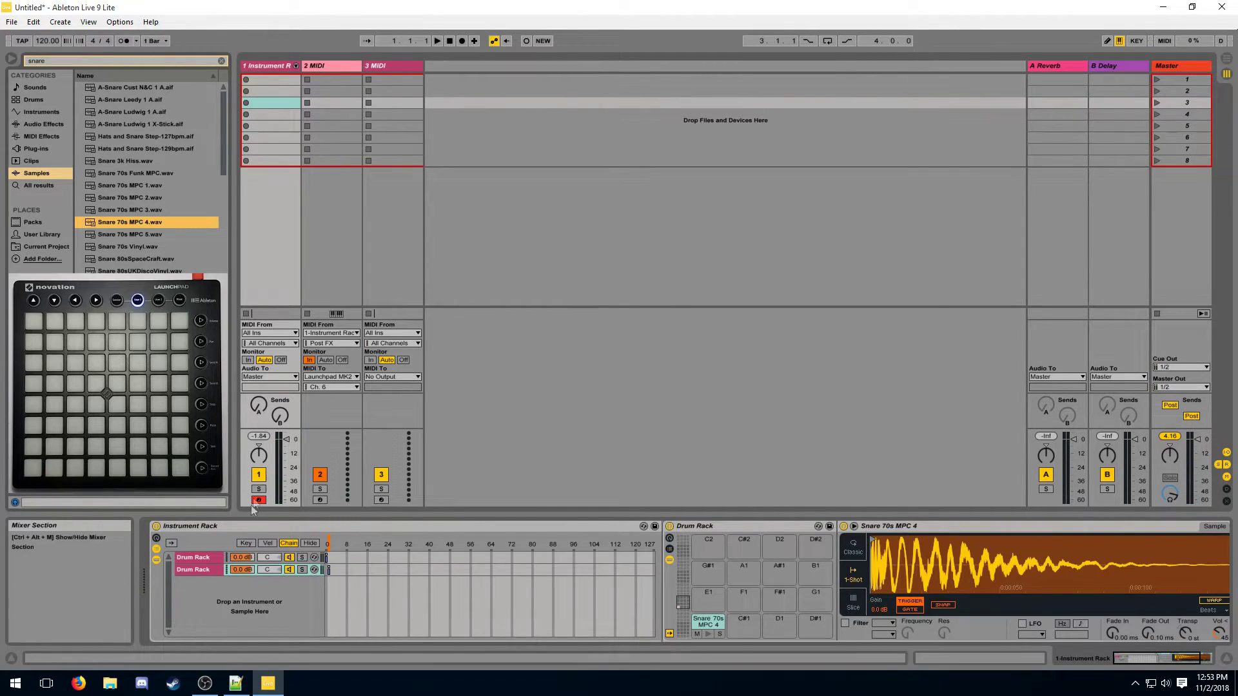
pyautogui.click(231, 526)
pyautogui.hotkey('ctrl', 'z')
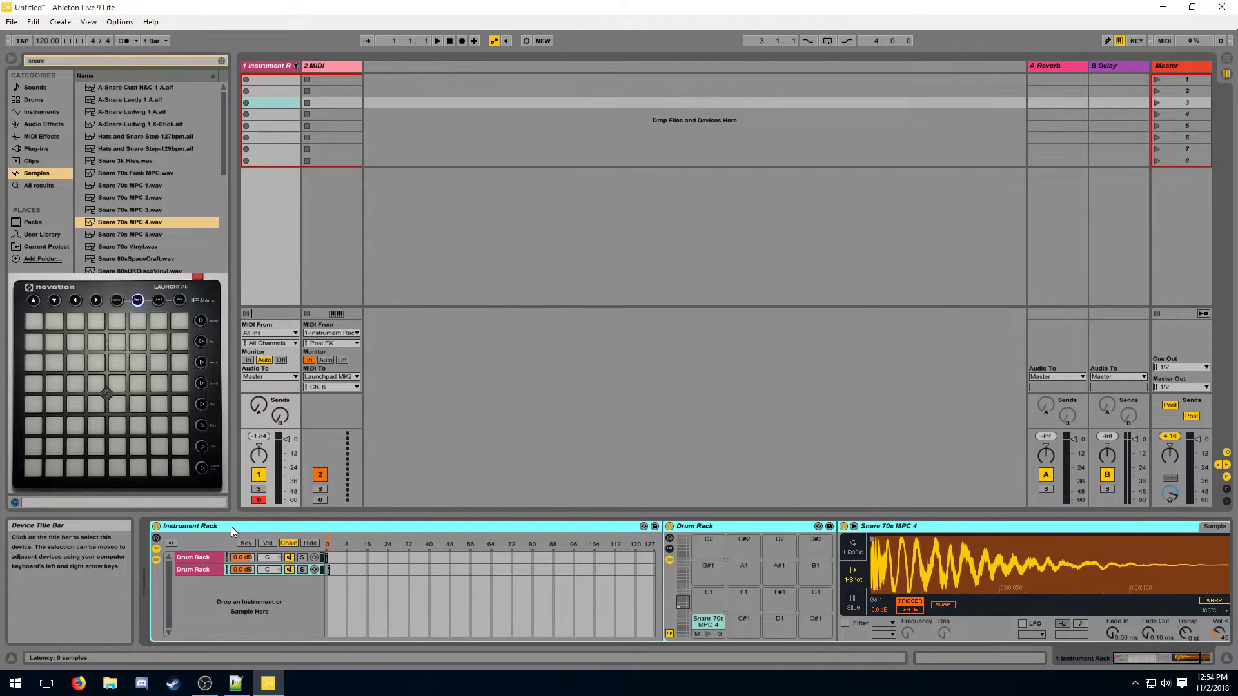
# Step: Review the kick and snare chains and the Instrument Rack on the first track
pyautogui.click(543, 556)
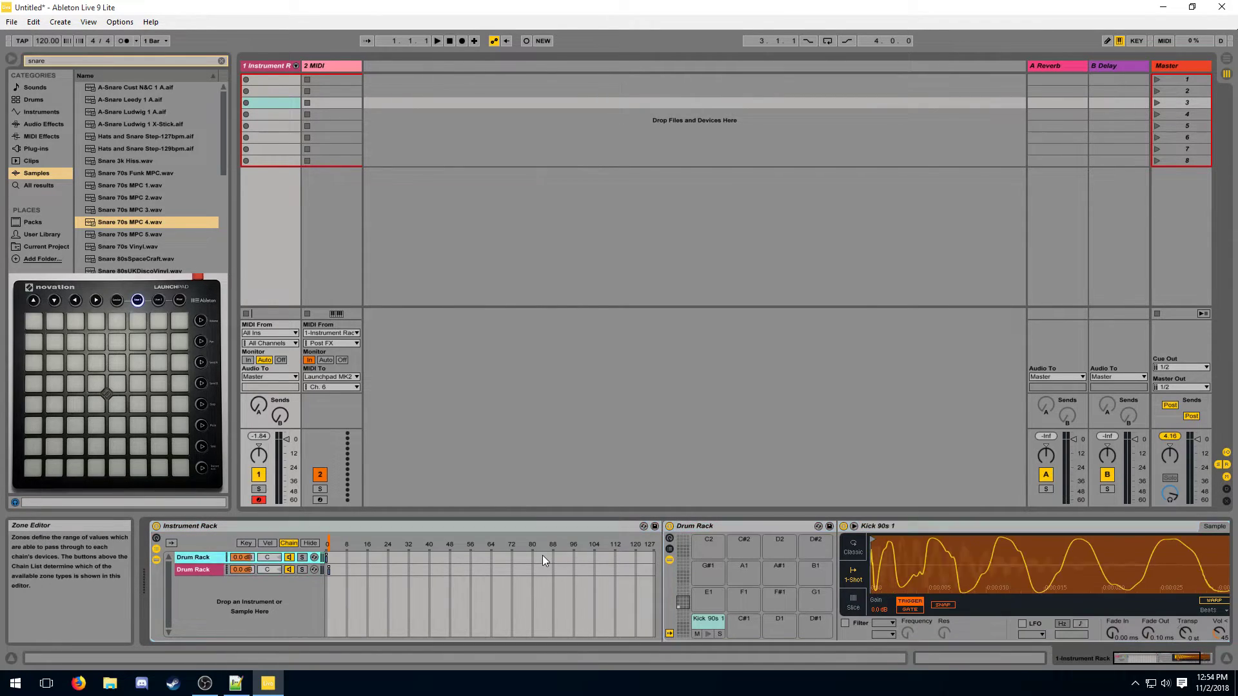
pyautogui.click(536, 570)
pyautogui.click(536, 557)
pyautogui.click(536, 526)
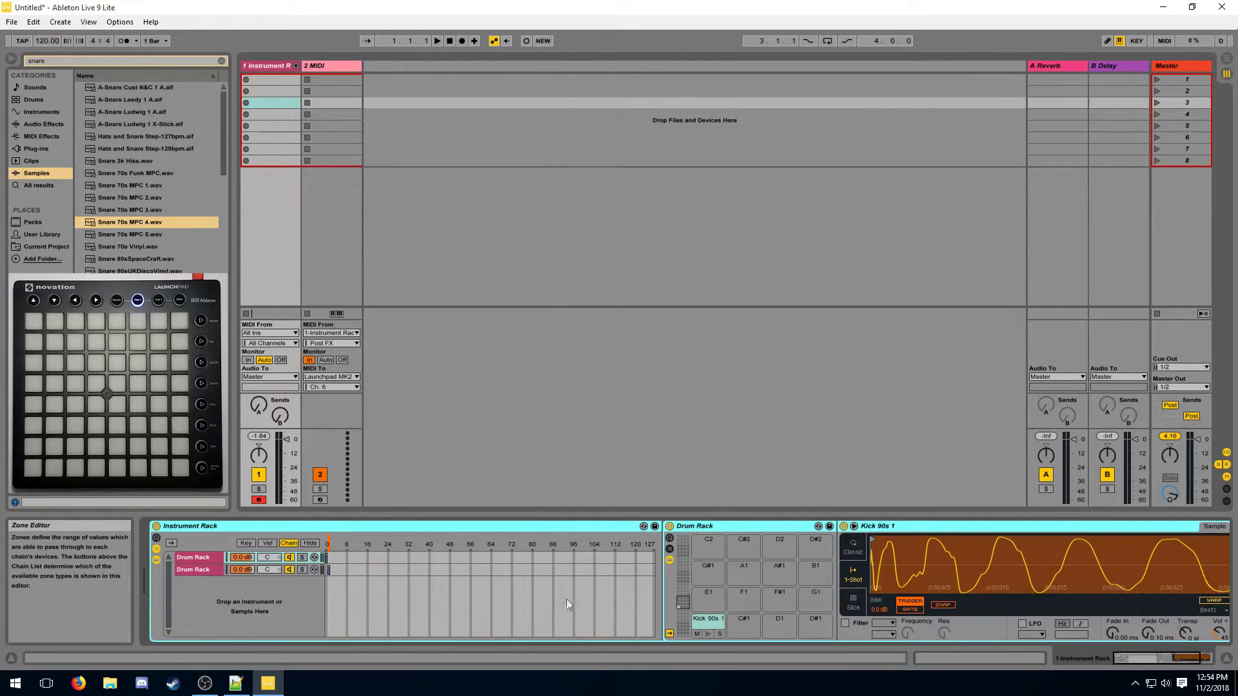
# Step: Create a new Drum Rack track and load an Instrument Rack onto its C1 pad
pyautogui.click(41, 112)
pyautogui.click(115, 112)
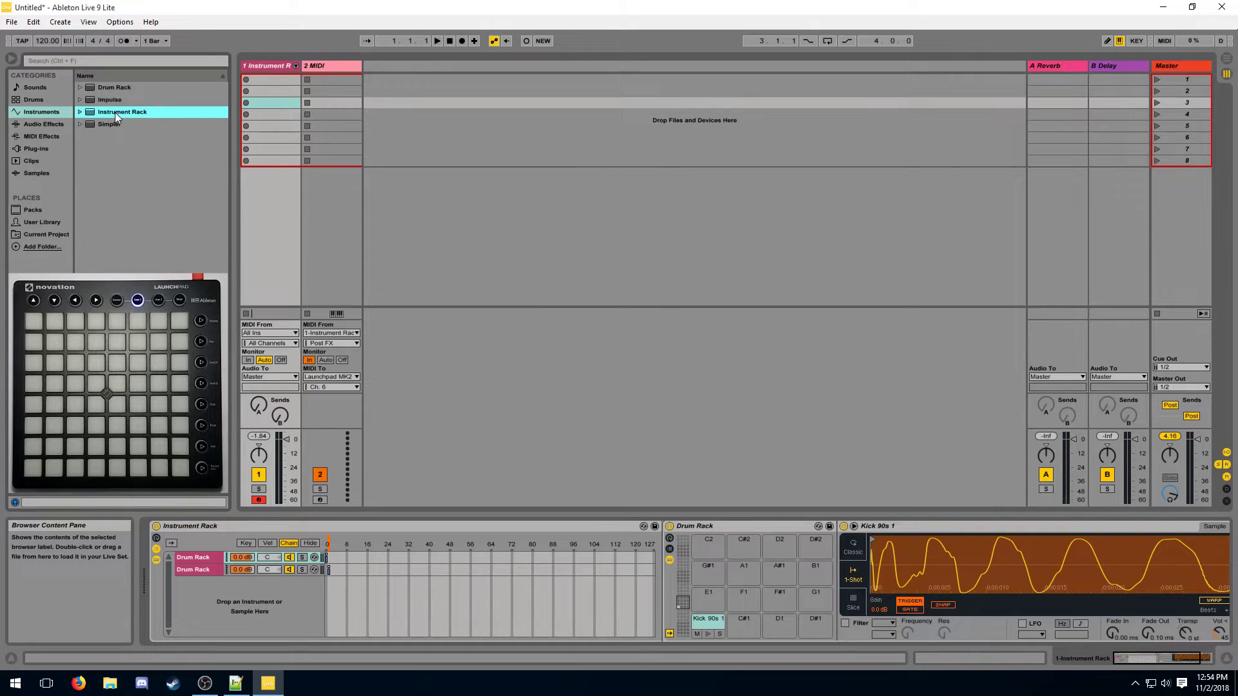
pyautogui.moveTo(104, 86); pyautogui.dragTo(407, 78)
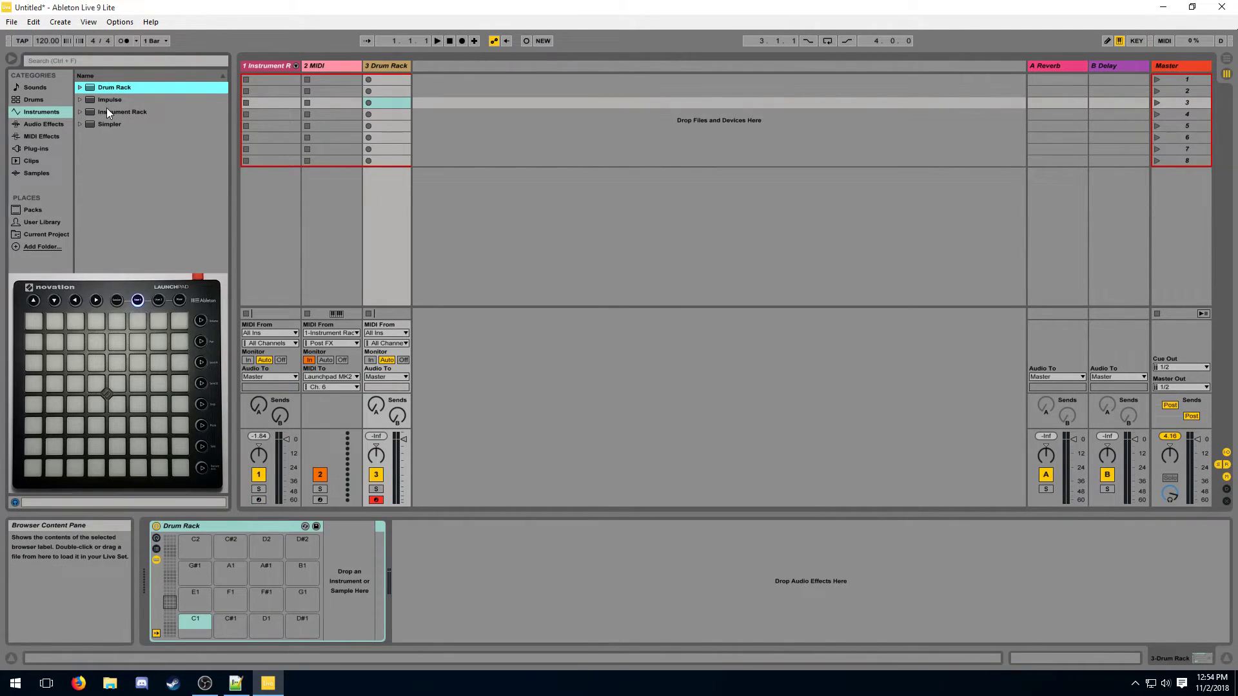
pyautogui.moveTo(106, 107); pyautogui.dragTo(207, 622)
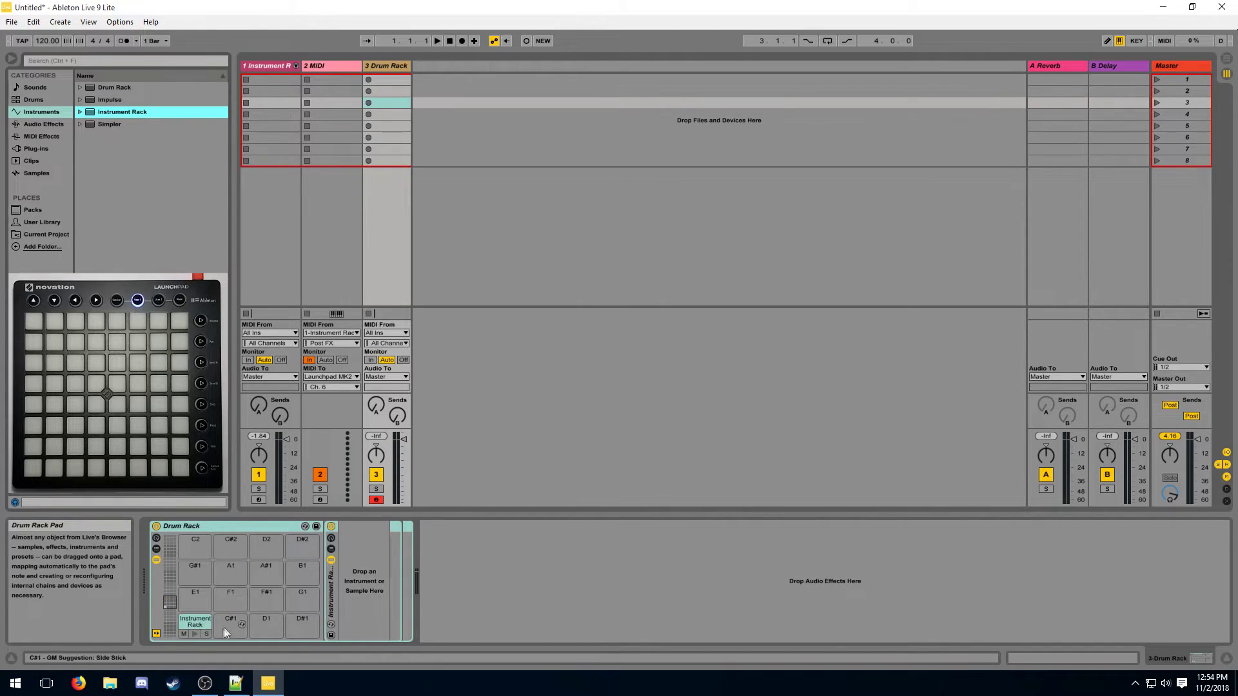
# Step: Copy the Kick 90s 1 sampler from the first track and paste it as a chain in the nested Instrument Rack
pyautogui.click(274, 67)
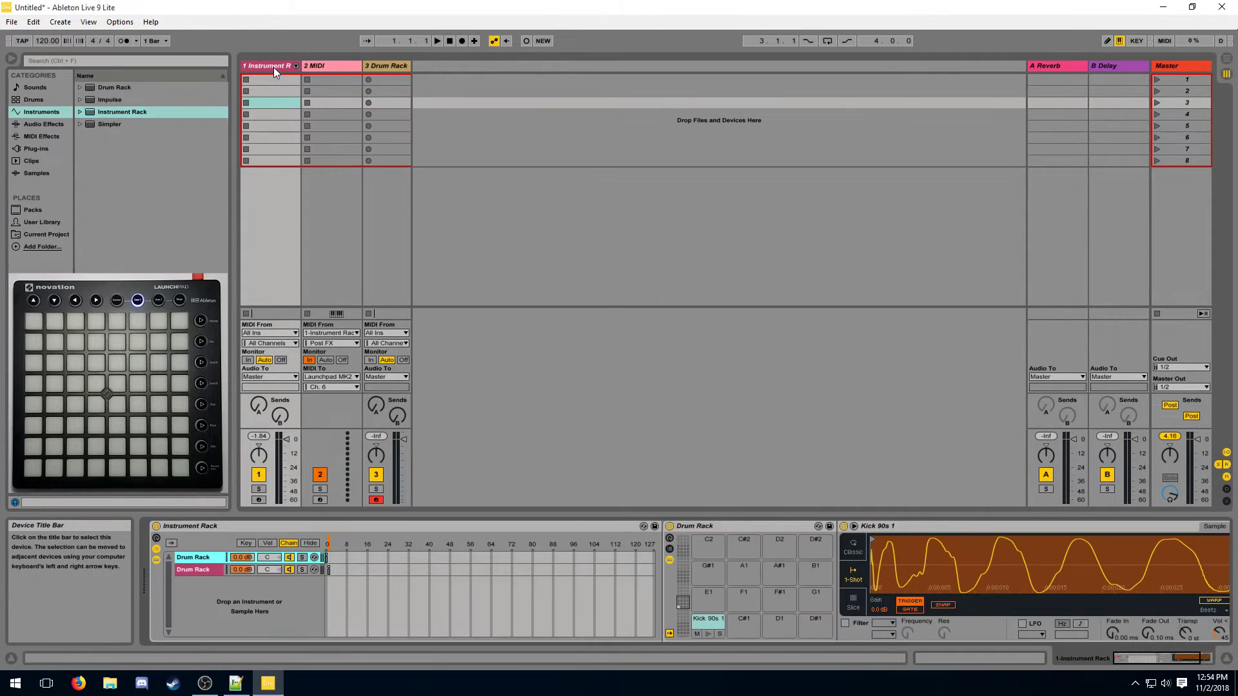
pyautogui.click(700, 628)
pyautogui.click(875, 527)
pyautogui.click(389, 65)
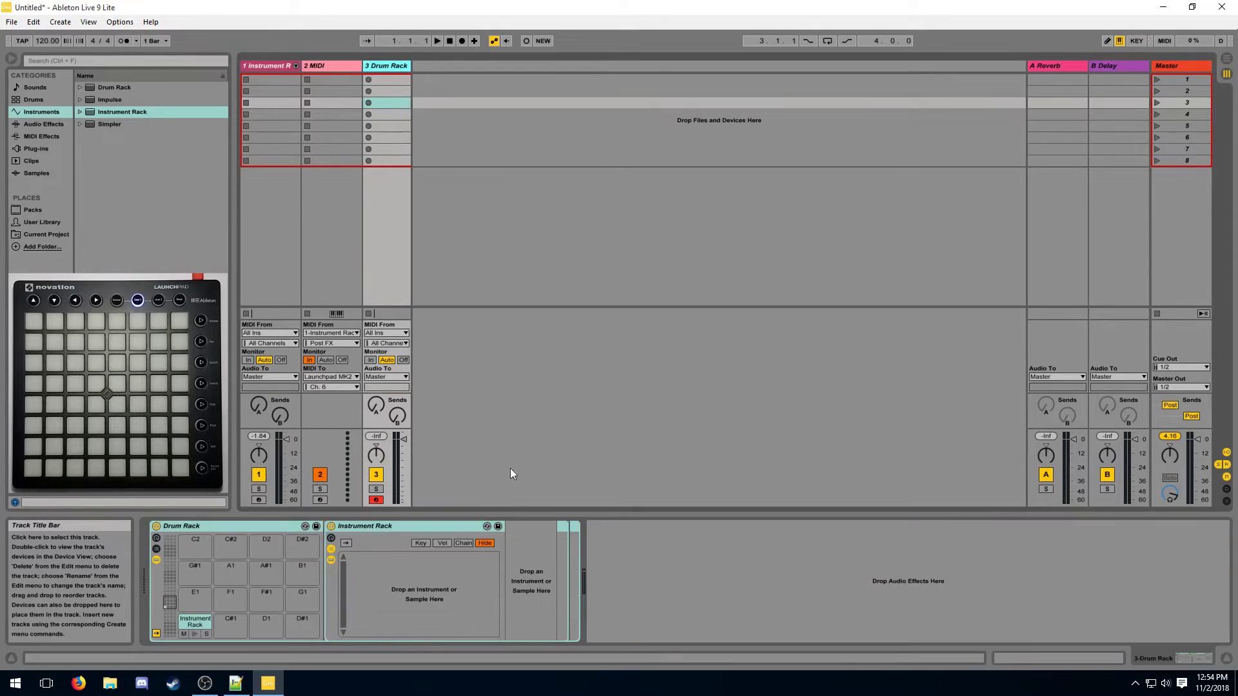
pyautogui.rightClick(473, 577)
pyautogui.click(488, 583)
pyautogui.click(254, 67)
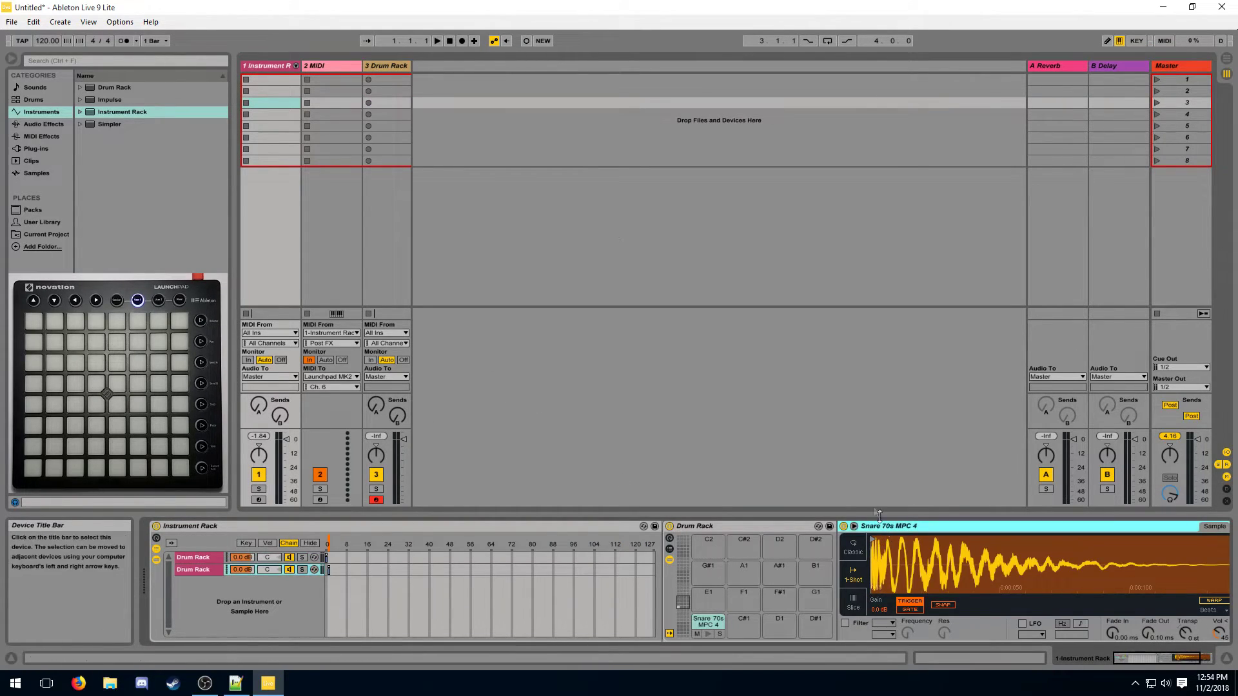
# Step: Paste the snare sampler as a second chain and show the chain select editor
pyautogui.click(388, 68)
pyautogui.hotkey('ctrl', 'v')
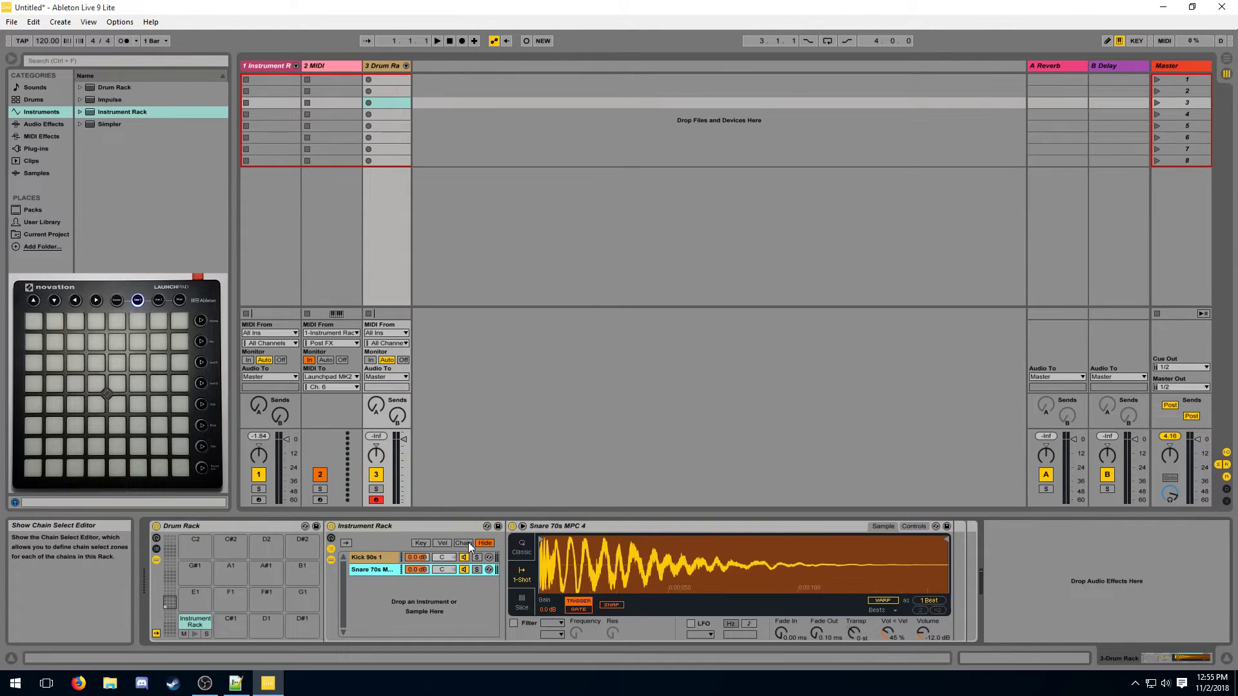
pyautogui.click(468, 545)
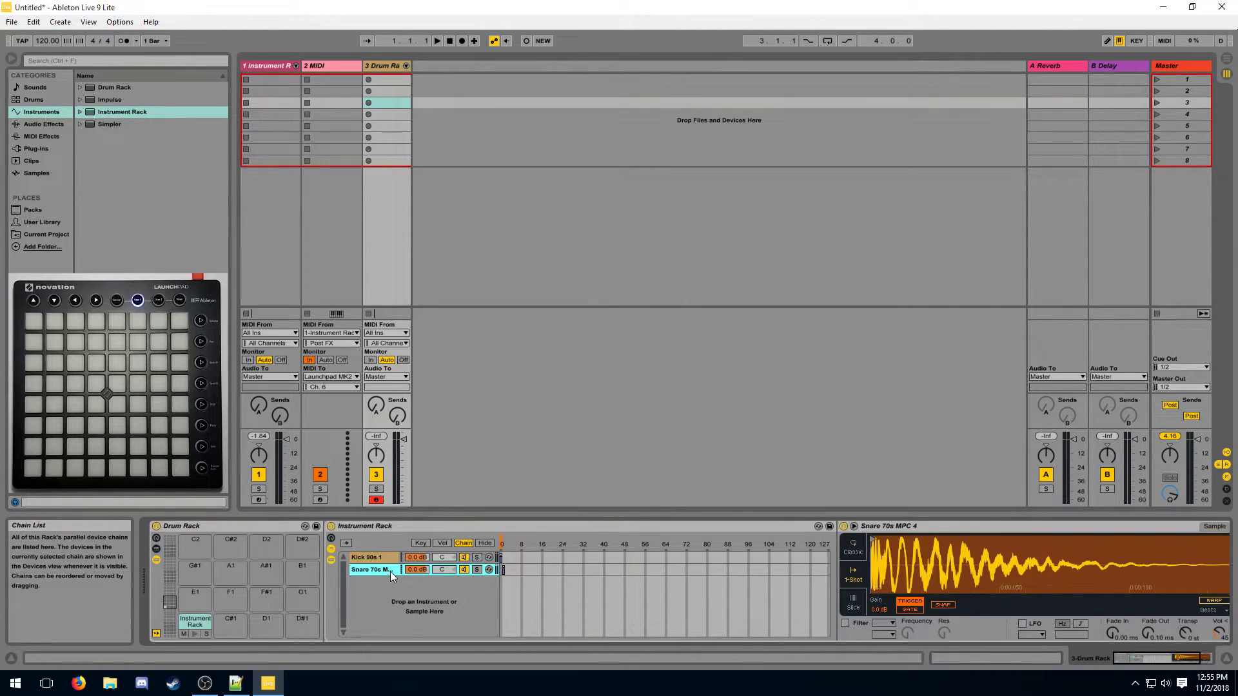
pyautogui.rightClick(526, 547)
pyautogui.click(481, 597)
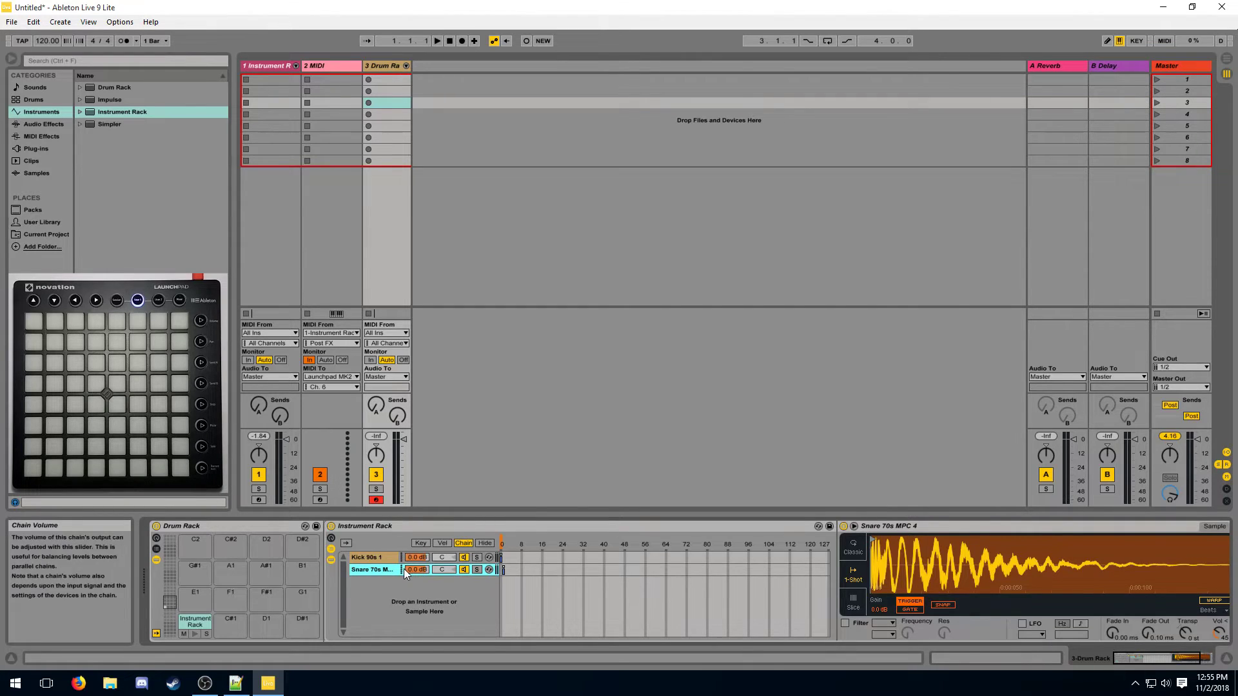
# Step: Map the nested rack's chain selector to Macro 1, then to the Drum Rack's Macro 1
pyautogui.rightClick(520, 541)
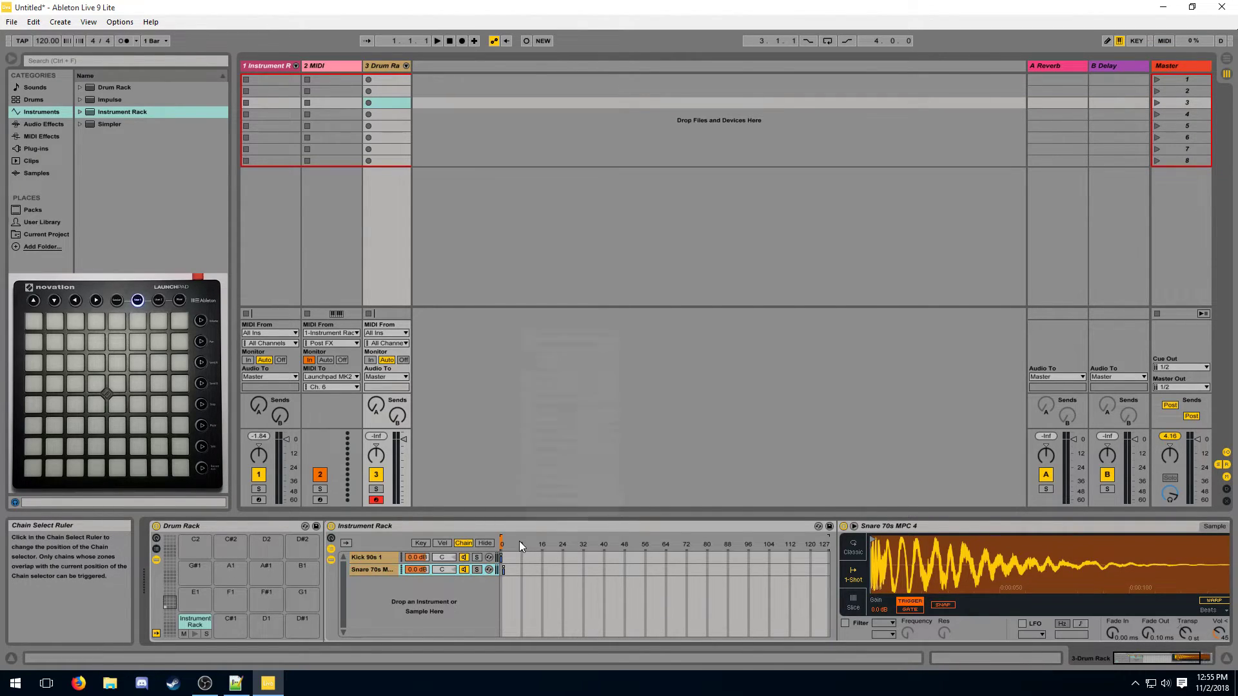
pyautogui.click(579, 469)
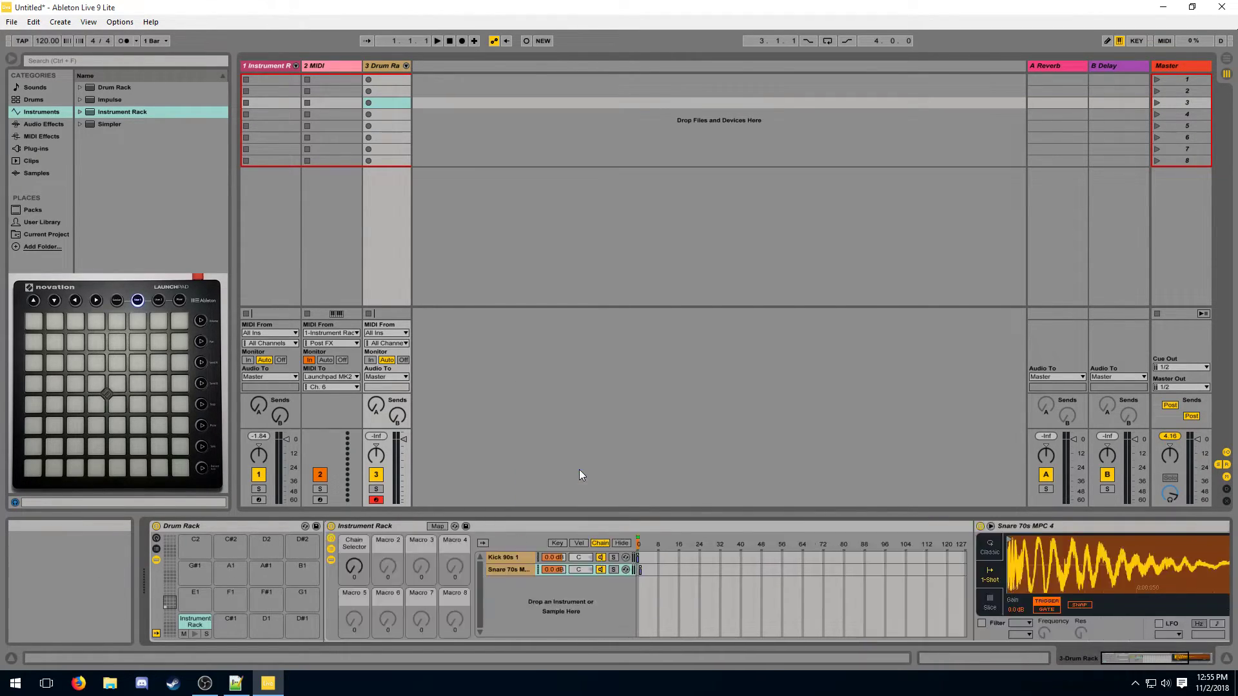
pyautogui.rightClick(354, 570)
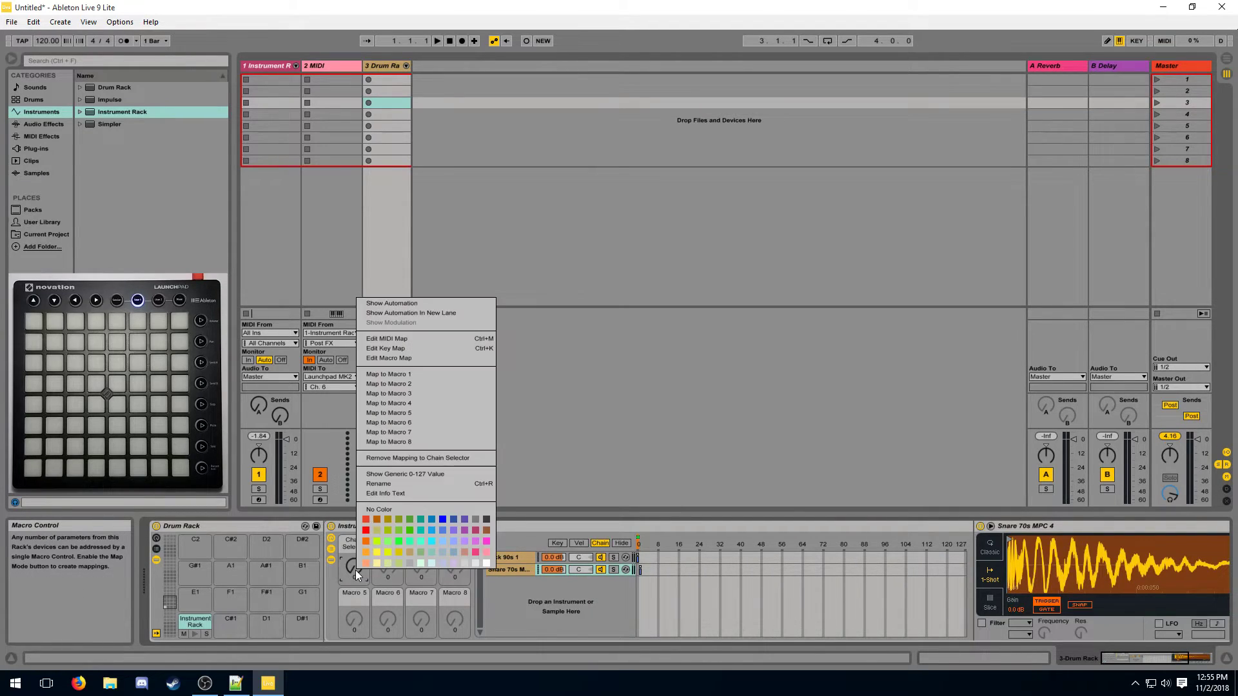
pyautogui.click(421, 373)
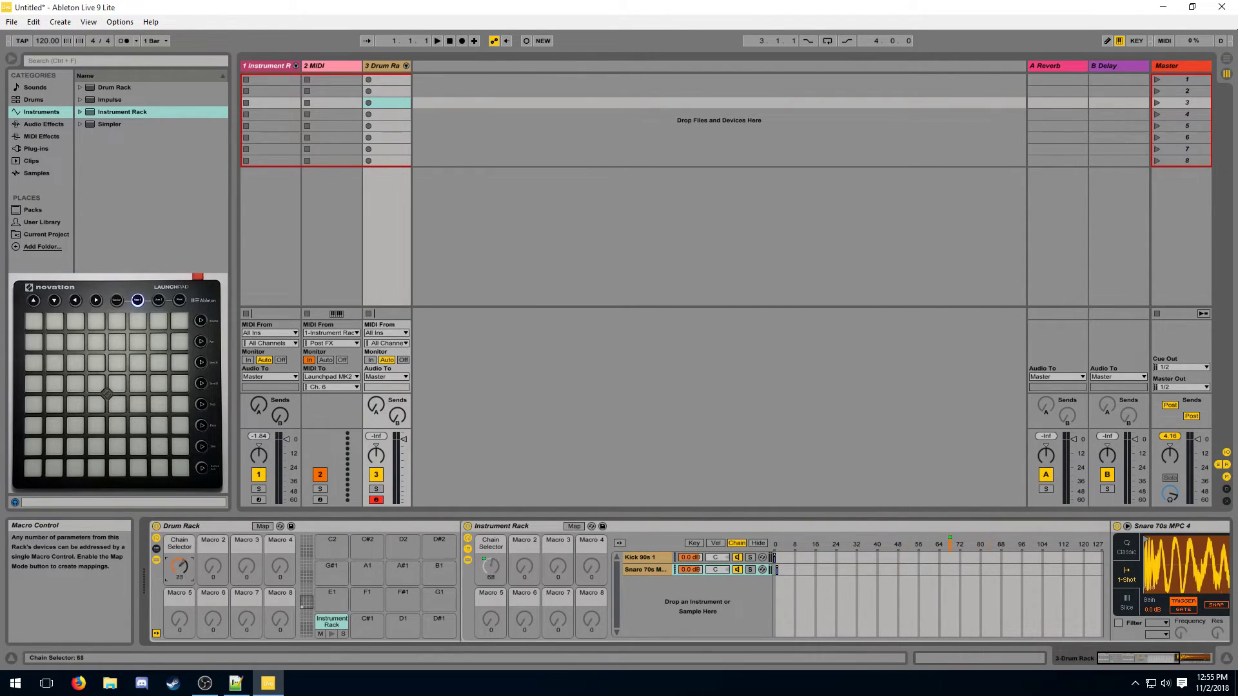
# Step: Test the Drum Rack Chain Selector, undo a stray C#1 pad copy, and map the selector to a Launchpad note
pyautogui.moveTo(179, 568); pyautogui.dragTo(179, 580)
pyautogui.moveTo(334, 626); pyautogui.dragTo(365, 622)
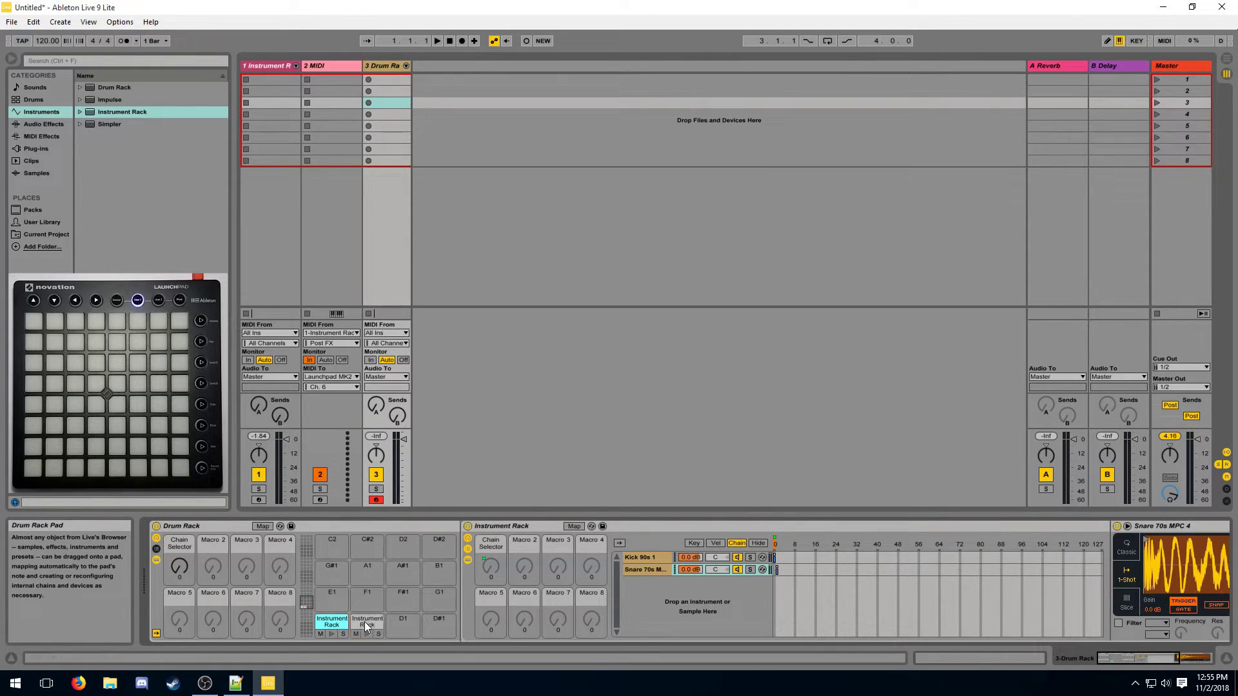
pyautogui.moveTo(179, 567); pyautogui.dragTo(179, 548)
pyautogui.hotkey('ctrl', 'z')
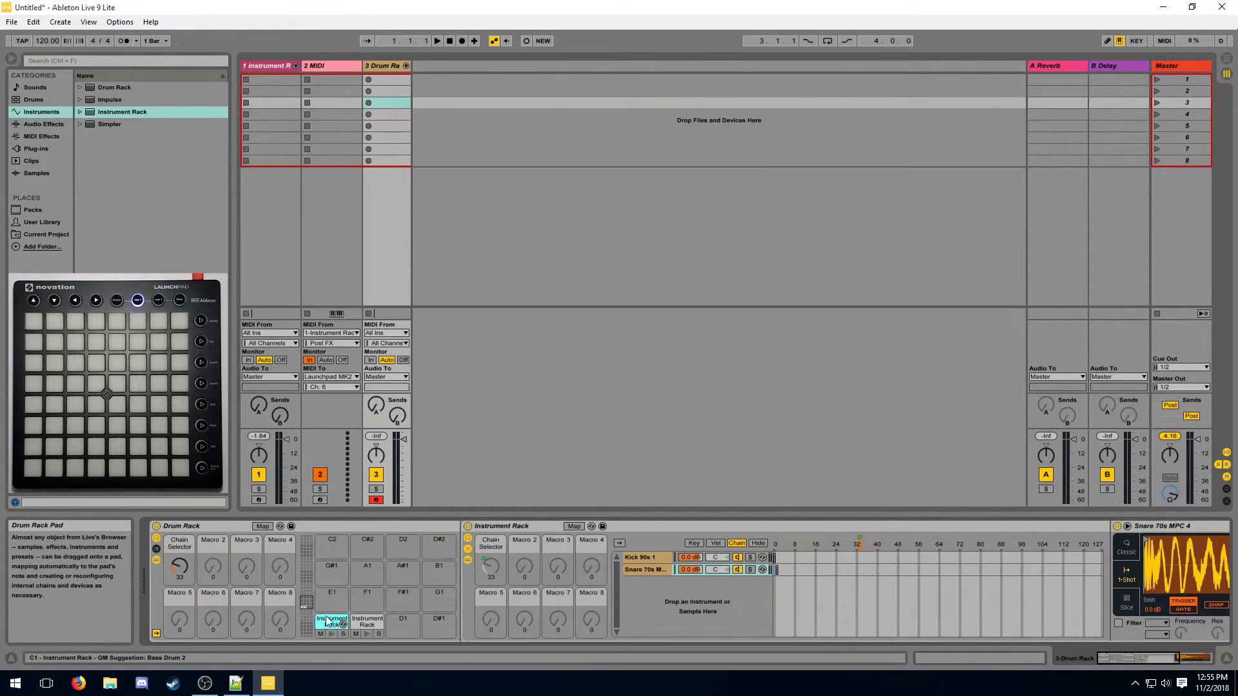
pyautogui.hotkey('ctrl', 'm')
pyautogui.click(190, 570)
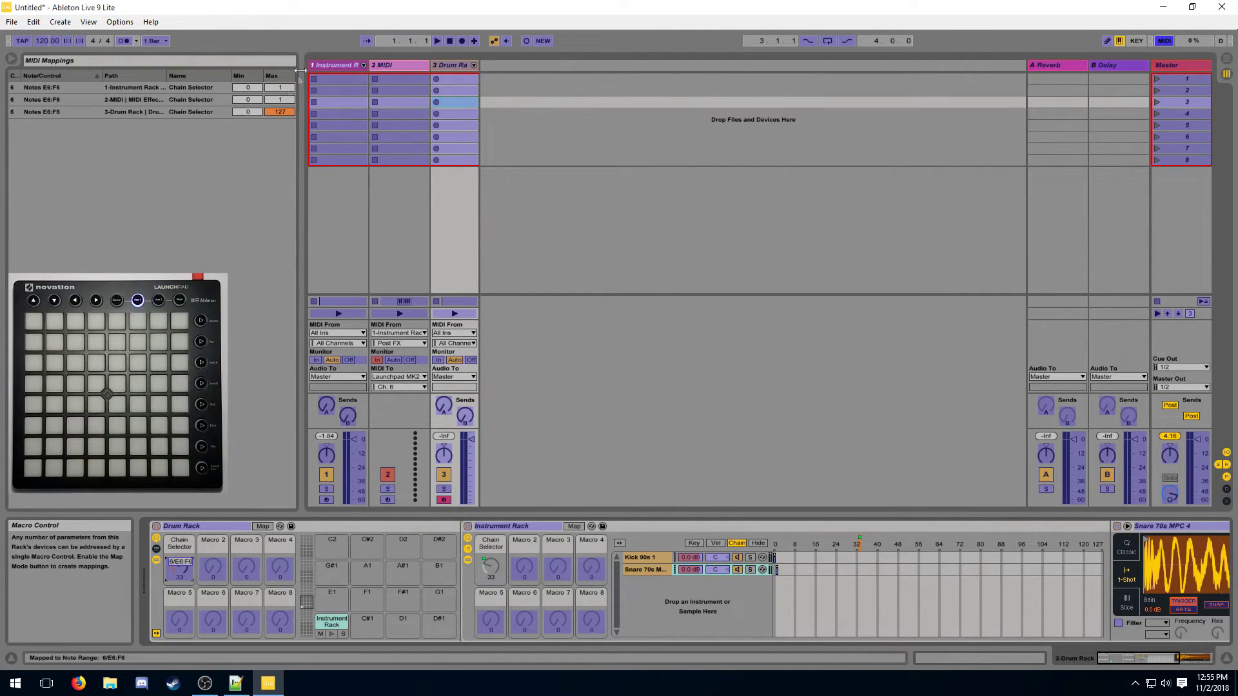
# Step: Exit MIDI Map mode and scroll the Drum Rack pads to show G#3–B4
pyautogui.hotkey('ctrl', 'm')
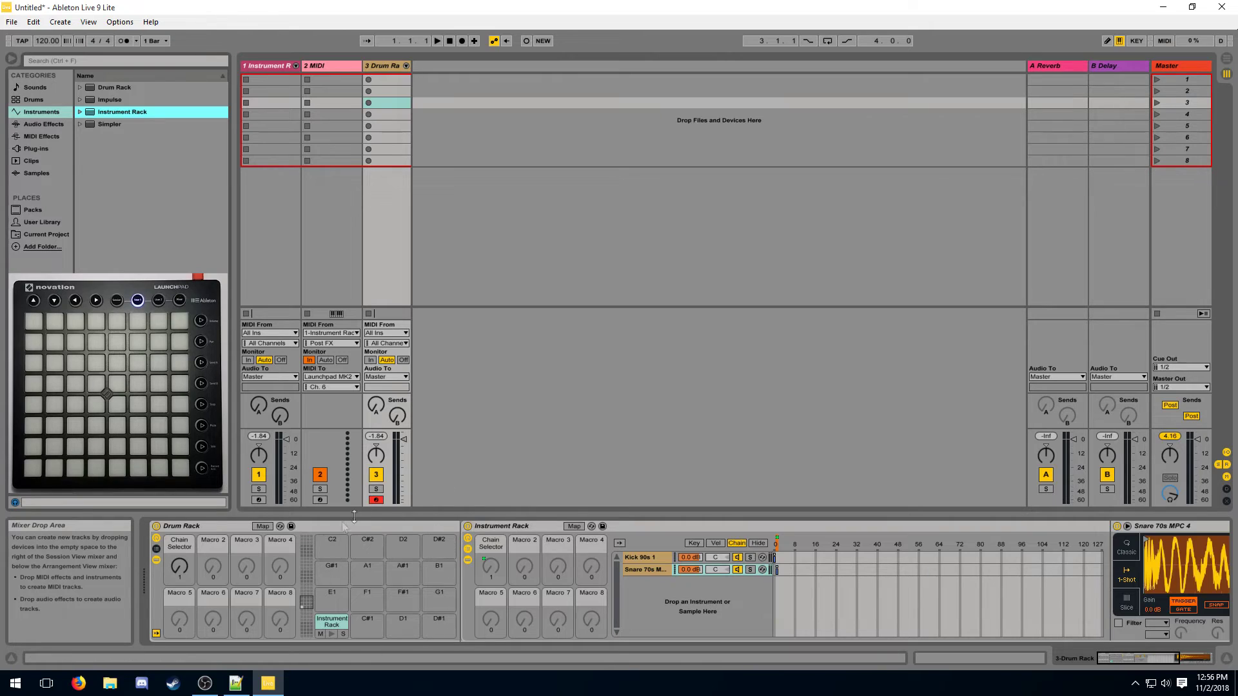
pyautogui.moveTo(306, 603); pyautogui.dragTo(307, 564)
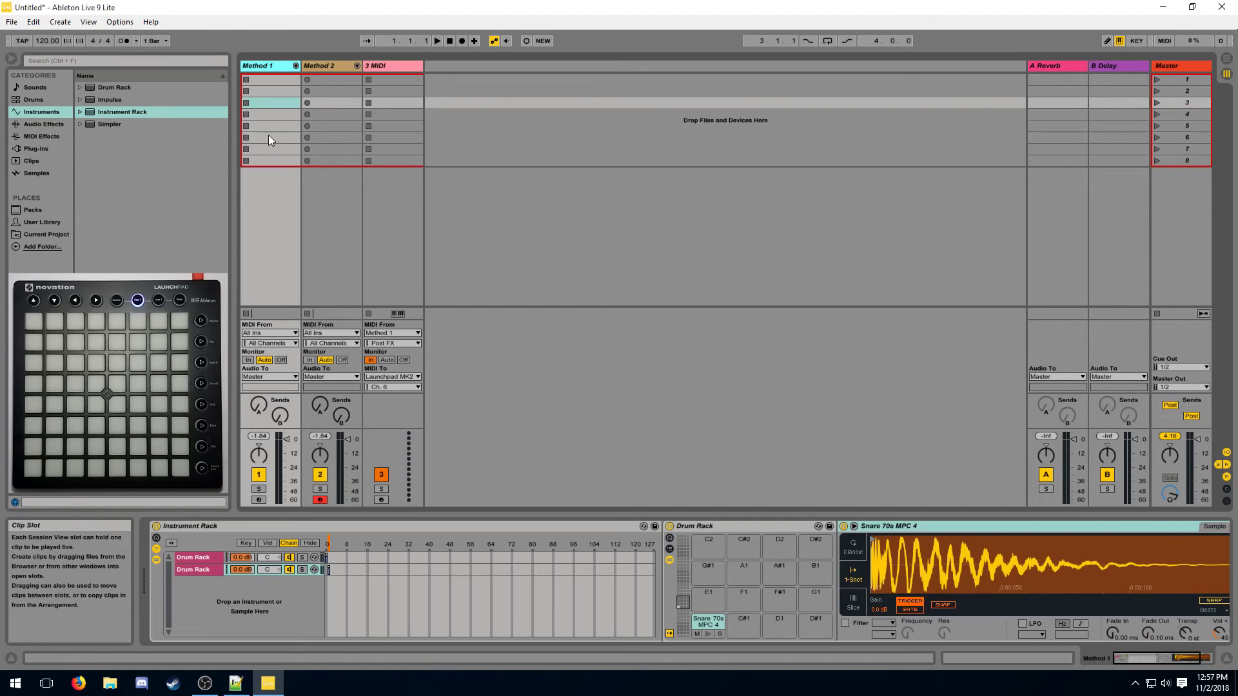
# Step: Set Max to 7 on the Method 1 and Method 2 chain-selector mappings, then leave MIDI Map mode
pyautogui.click(1166, 41)
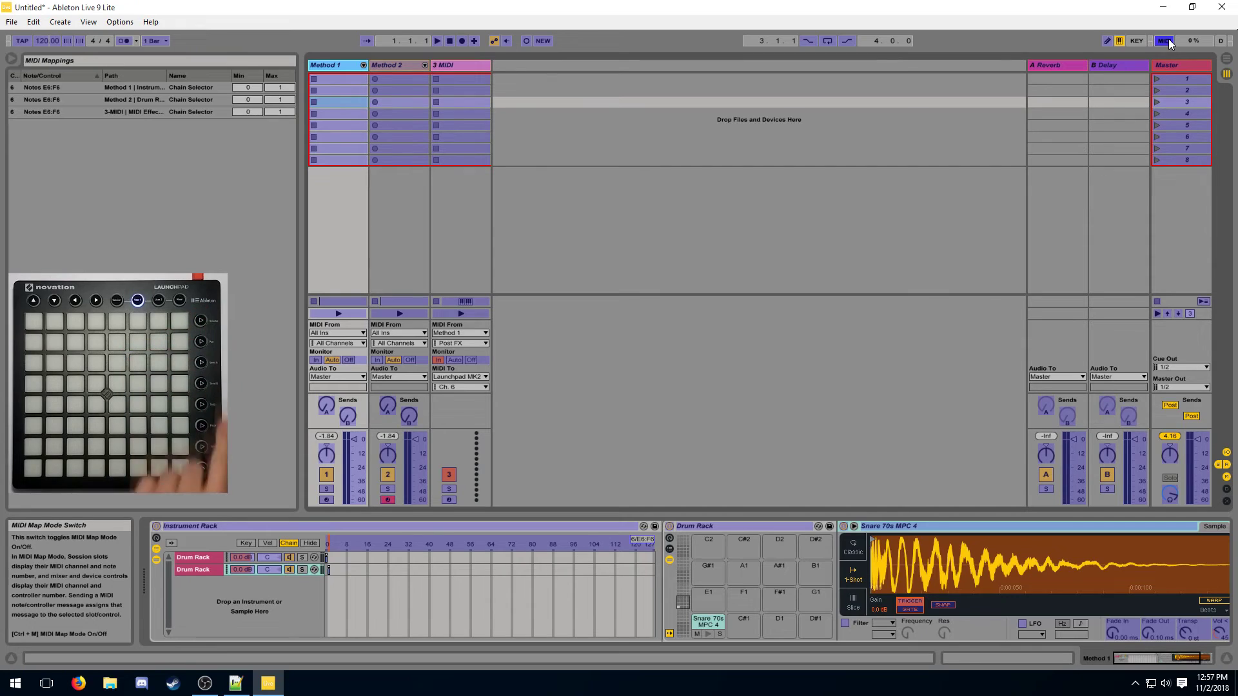
pyautogui.click(394, 541)
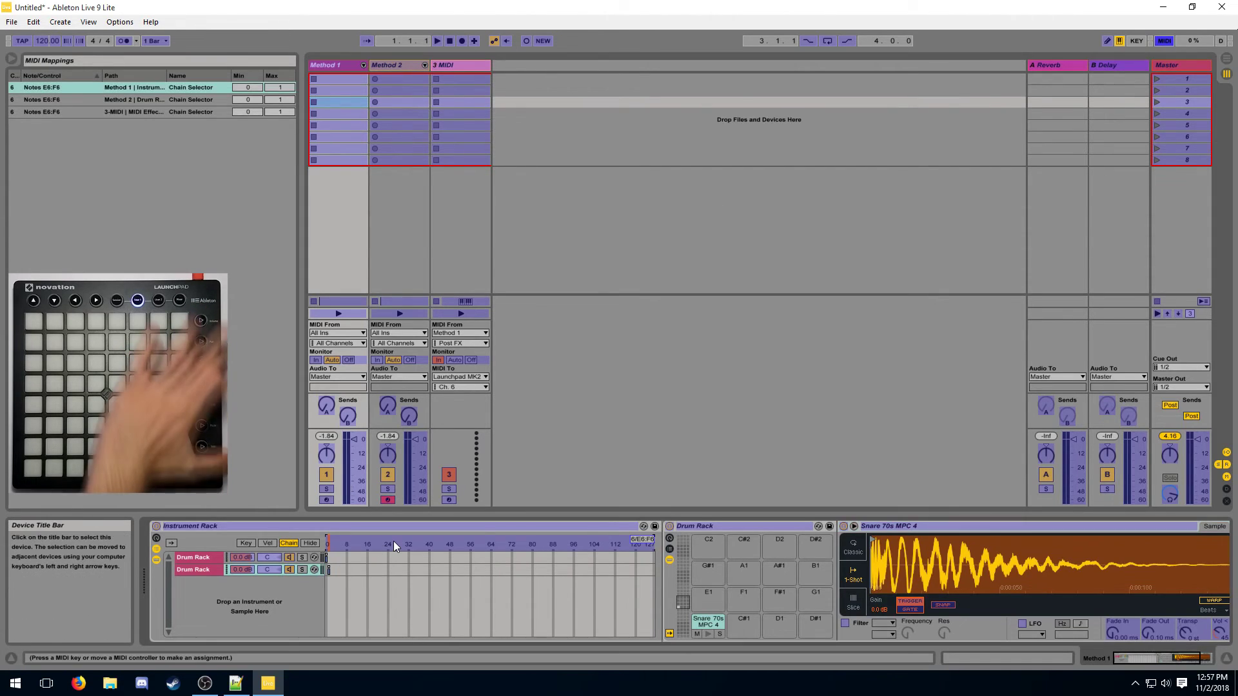
pyautogui.click(282, 87)
pyautogui.write('7')
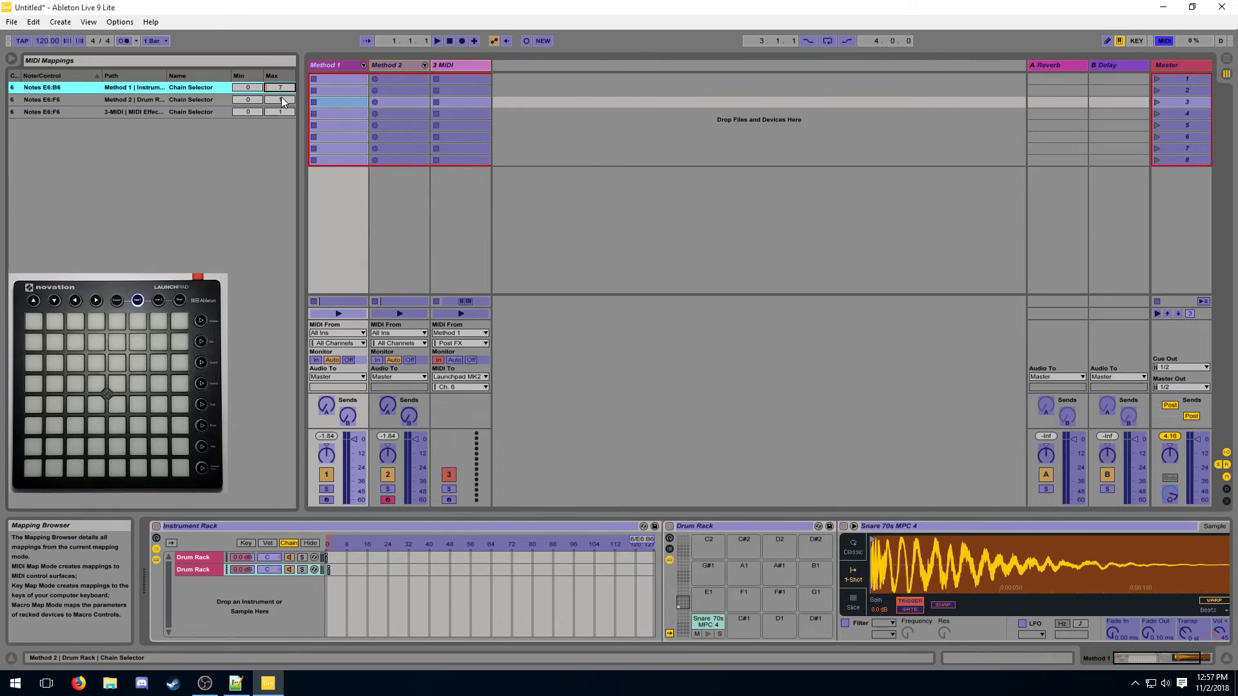
pyautogui.click(281, 97)
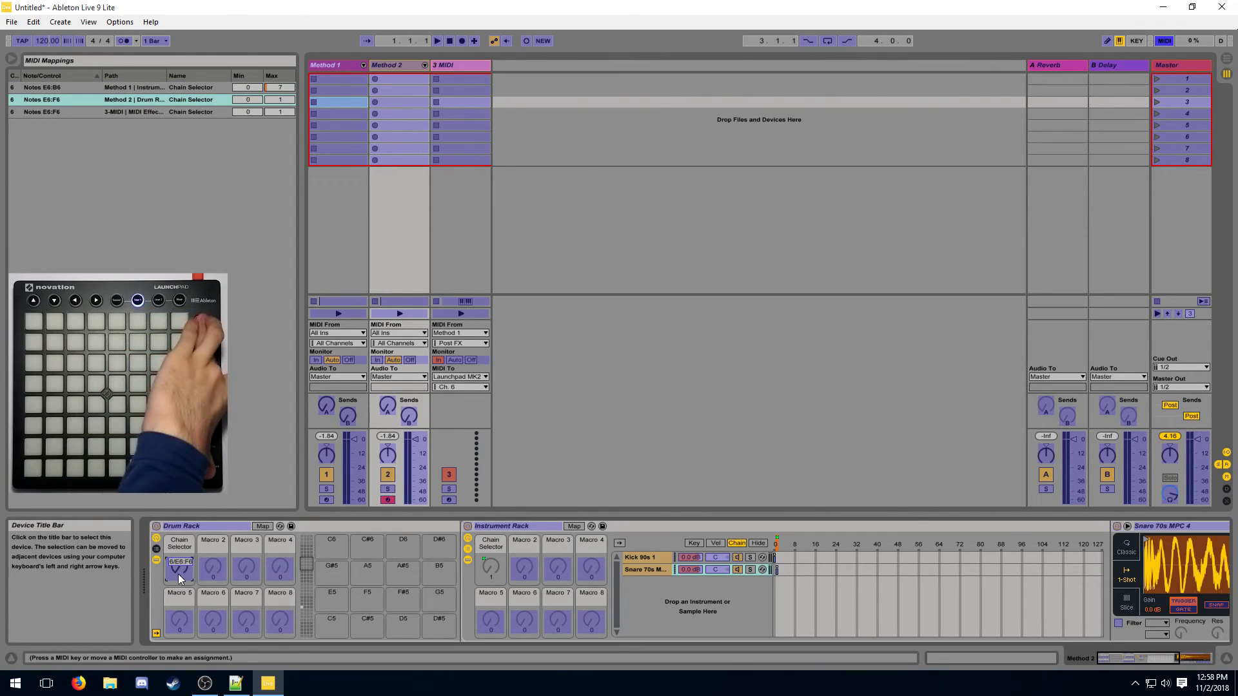
pyautogui.click(279, 100)
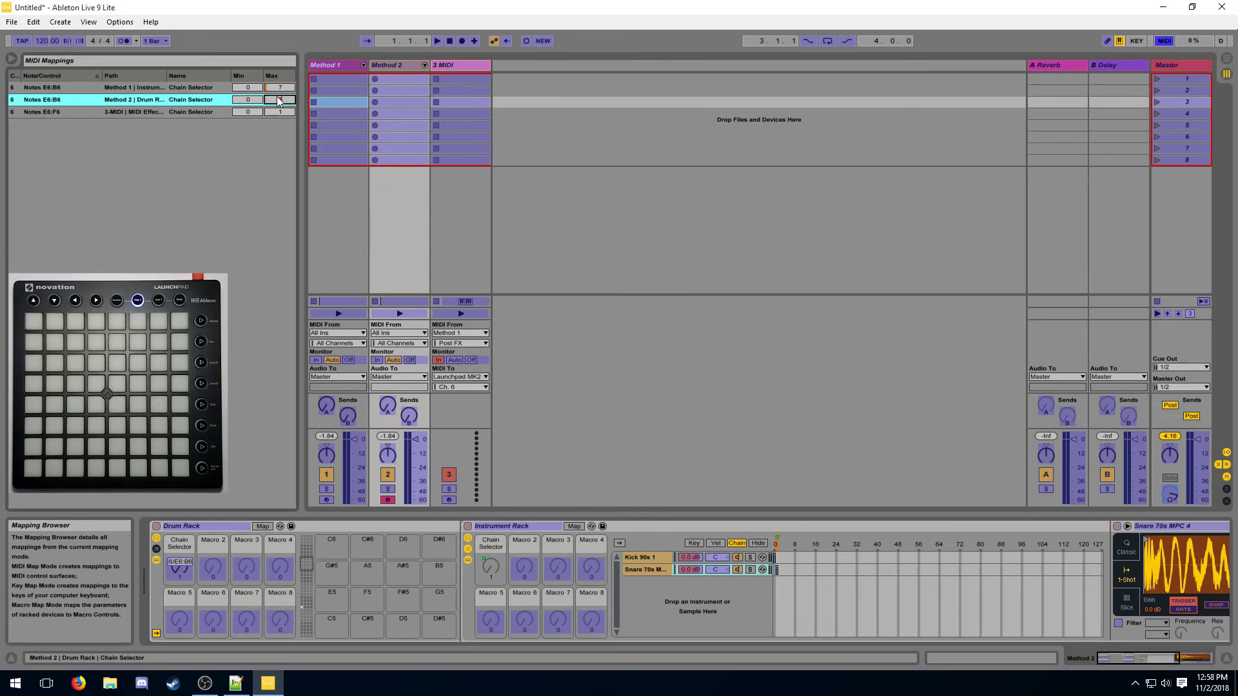
pyautogui.write('7')
pyautogui.click(279, 111)
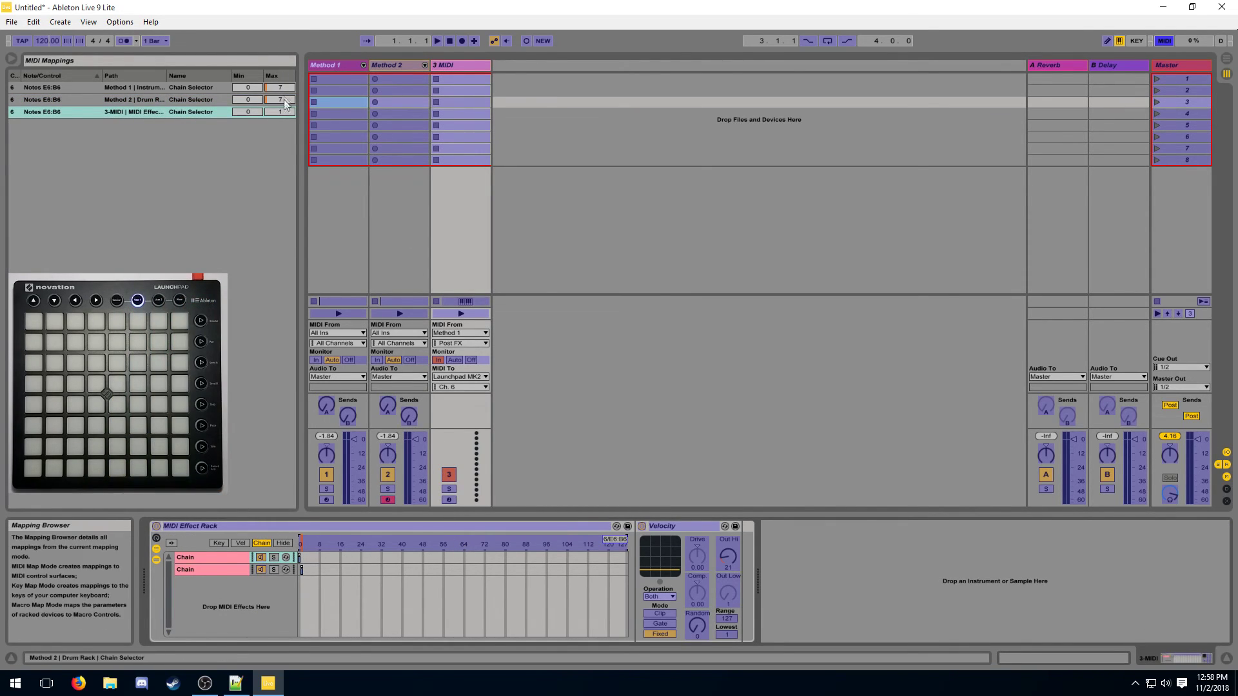
pyautogui.click(1162, 40)
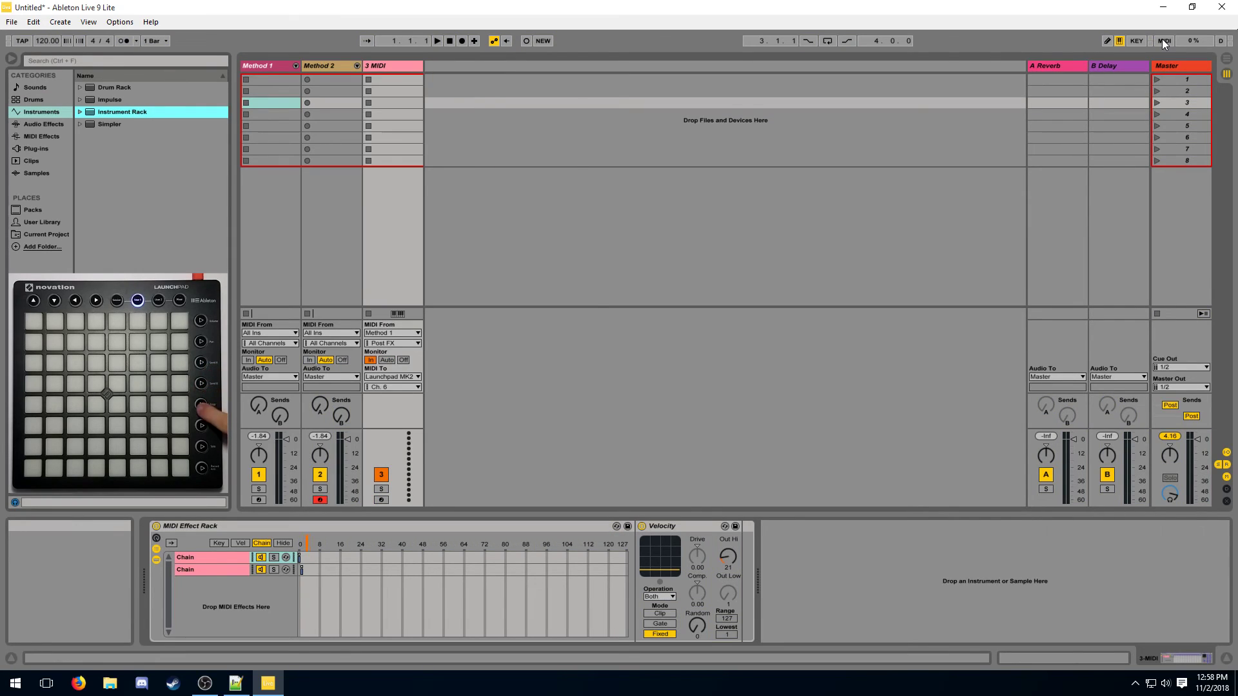